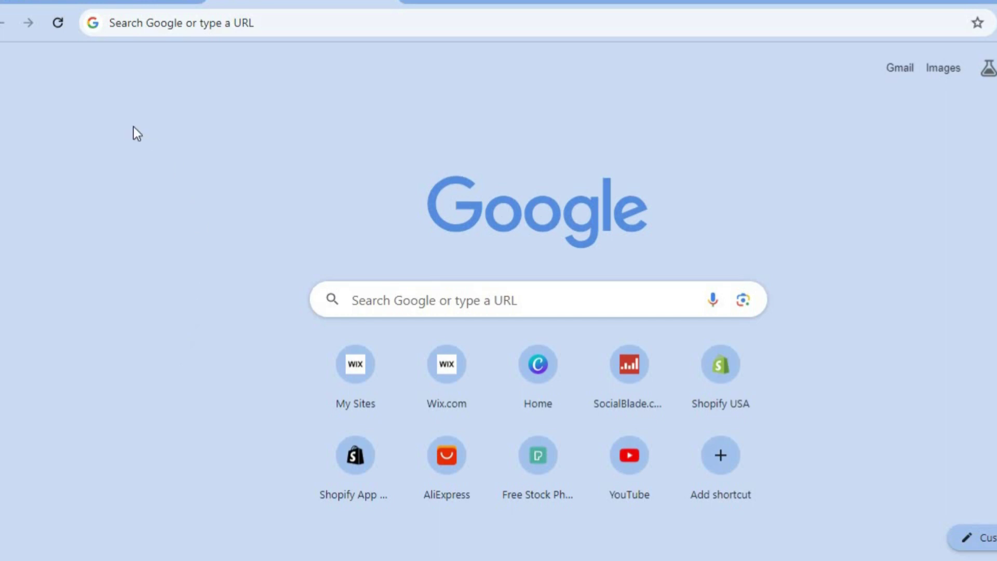
Step: Switch to the Wix My Sites tab listing all 28 of the account's sites
left_click(113, 1)
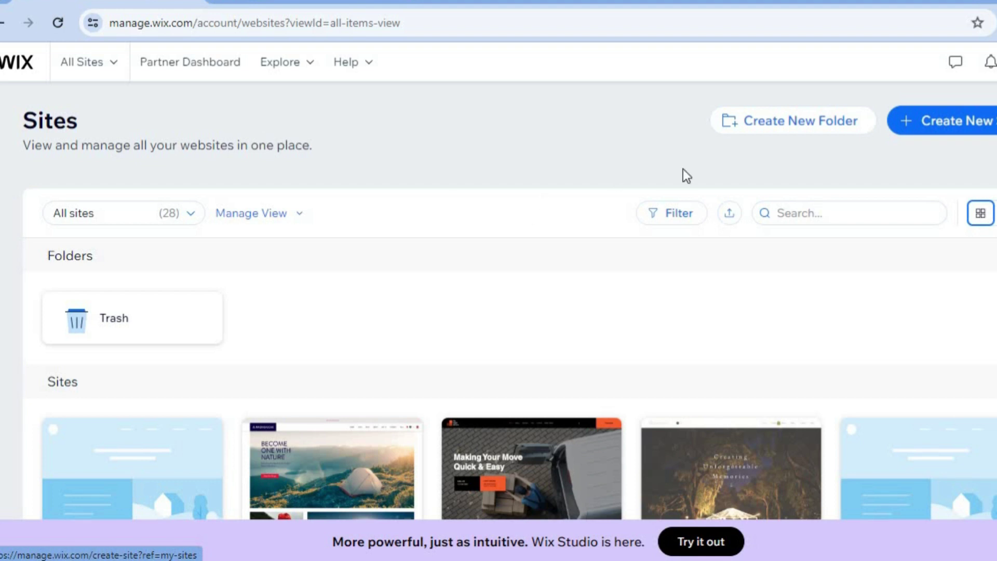
Step: Create a new site in the classic Wix Editor, setting it up without AI
left_click(948, 125)
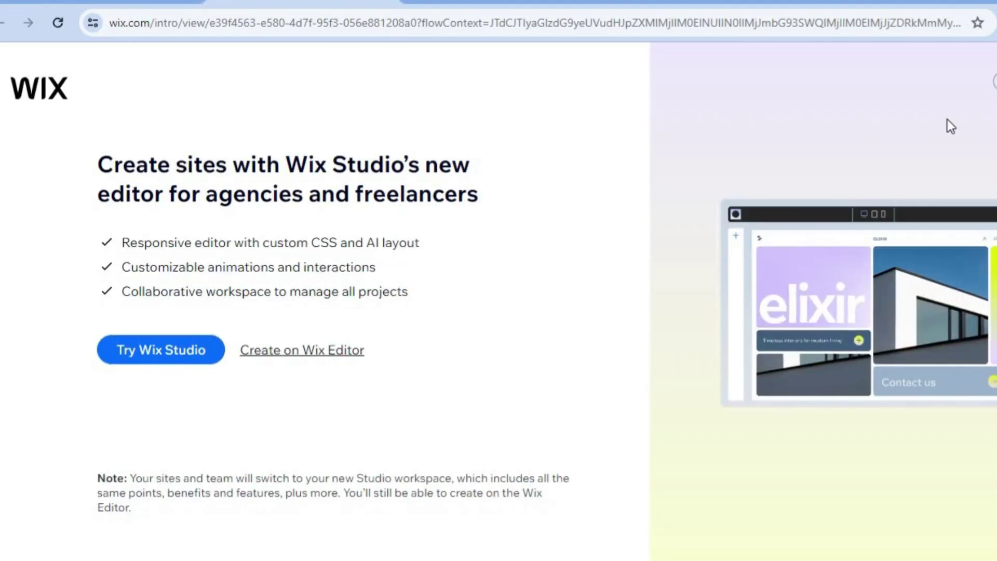
left_click(347, 358)
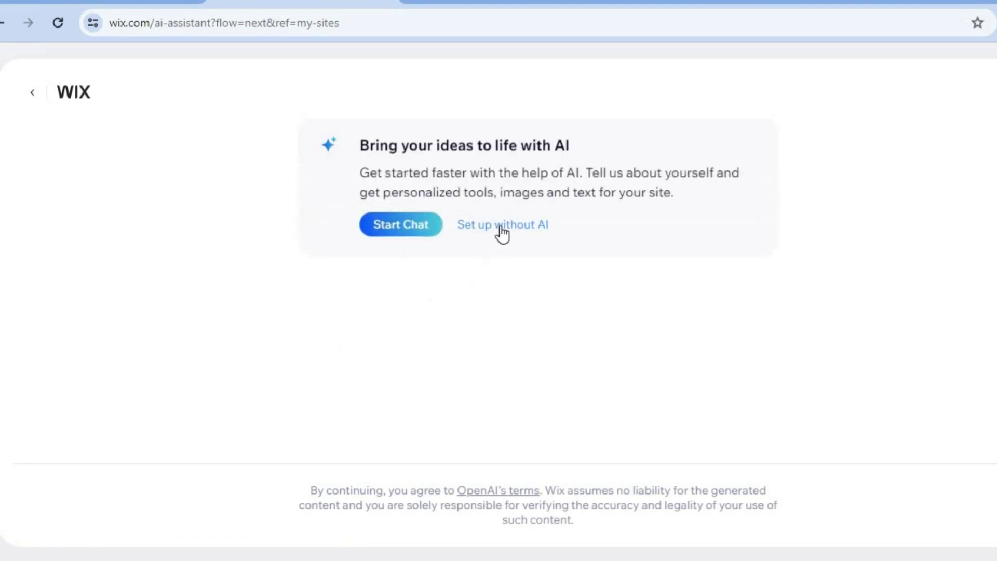
left_click(501, 234)
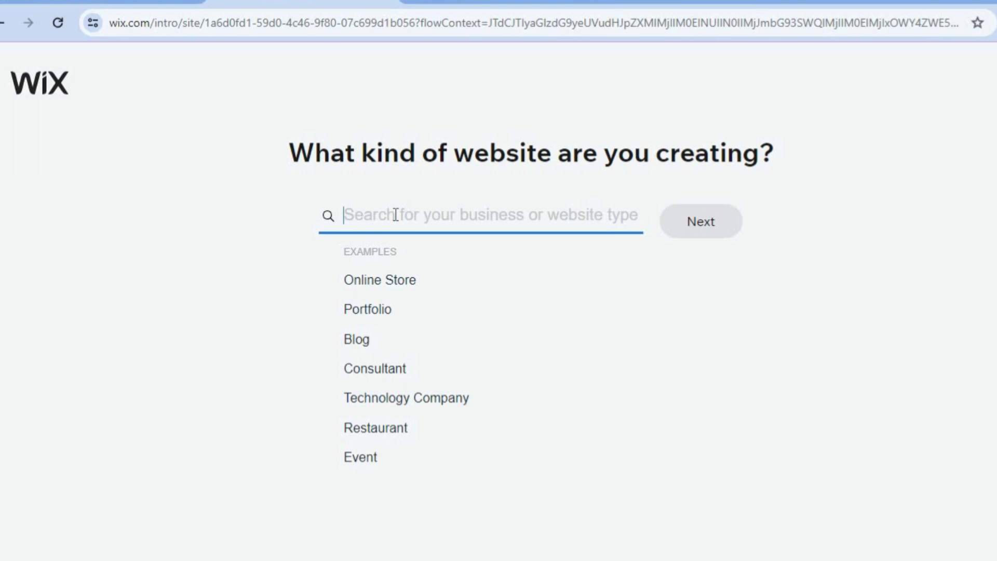
Step: Choose Bakery as the website type and name the restaurant 'TEST BAKERY'
type("BA")
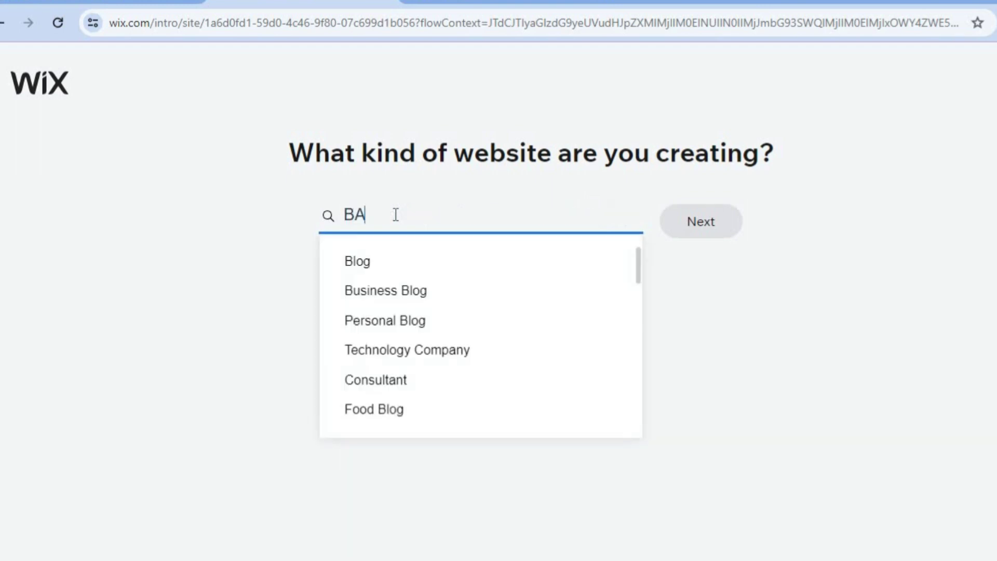
type("K")
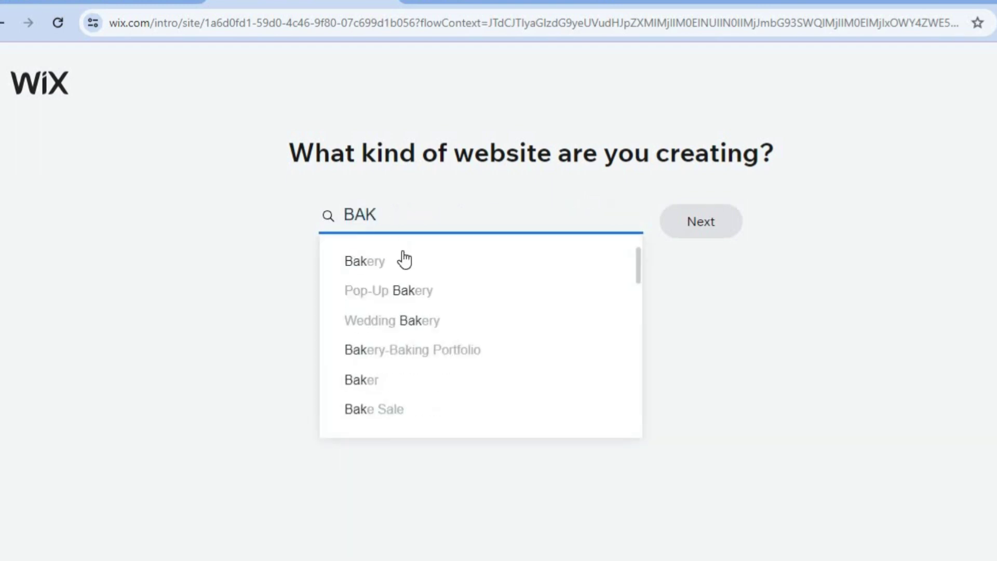
left_click(400, 256)
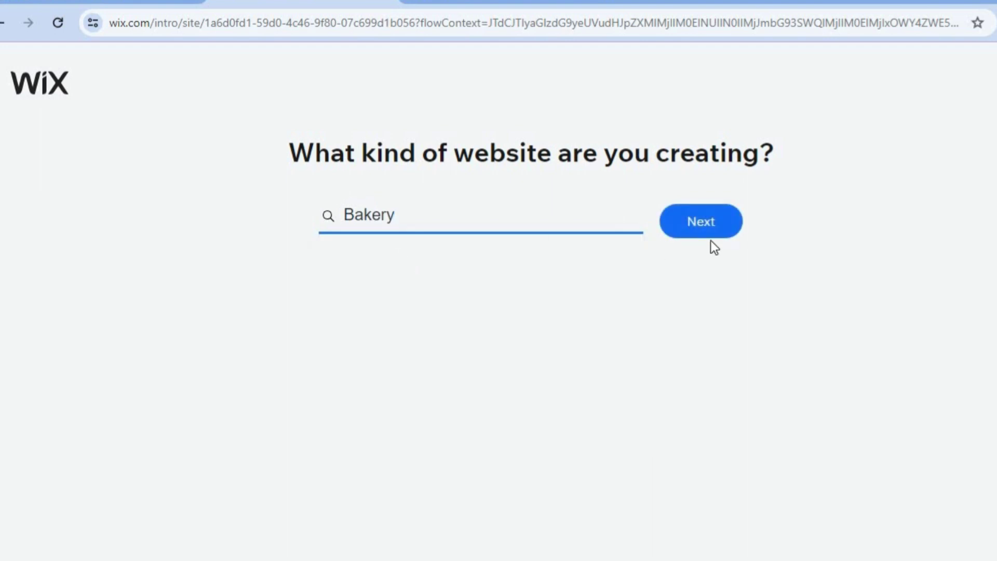
left_click(733, 227)
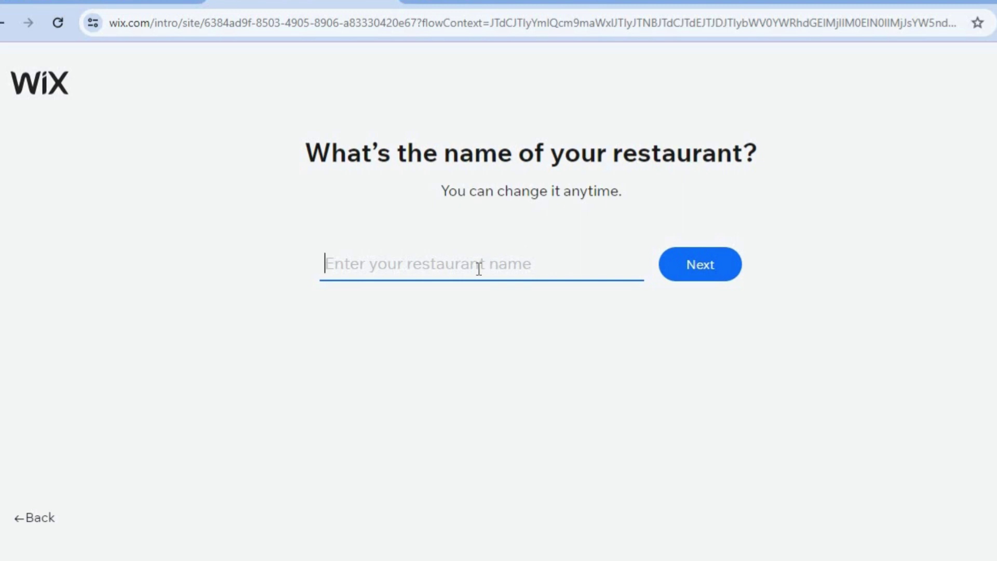
type("TEST BAKERY")
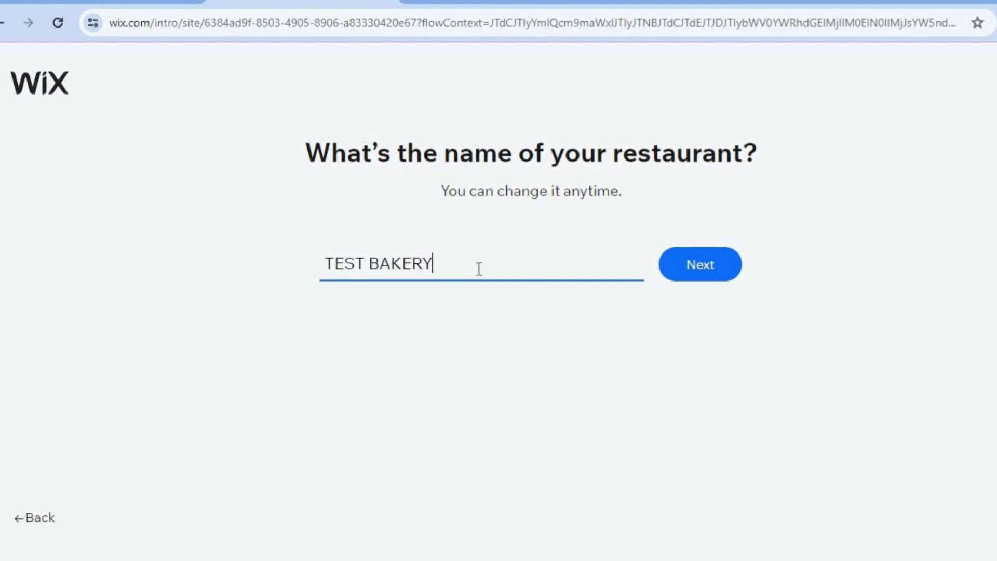
Step: Keep Chat, Restaurant Menus and Food Orders, leave out Instagram Feed, and begin with a template
left_click(697, 258)
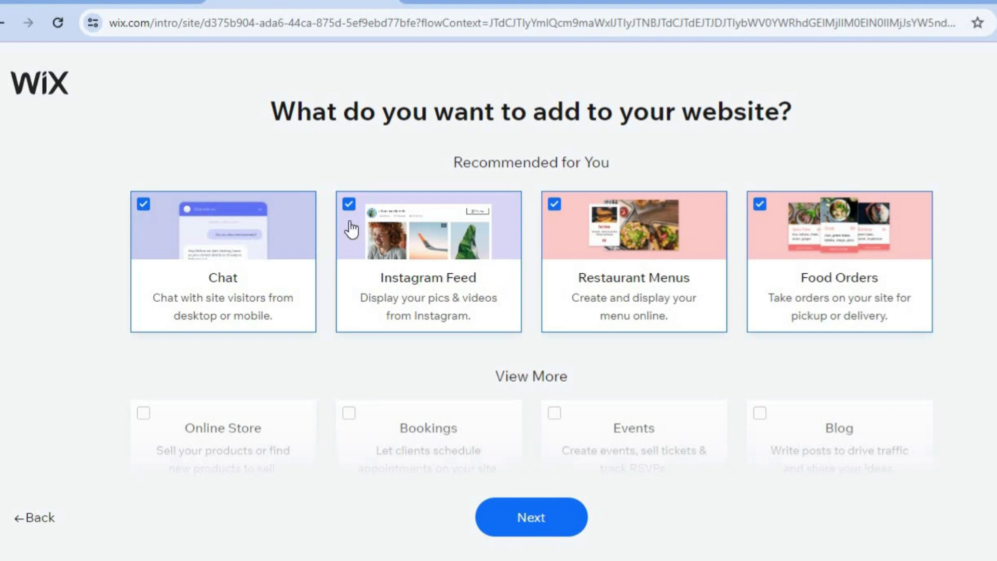
left_click(349, 203)
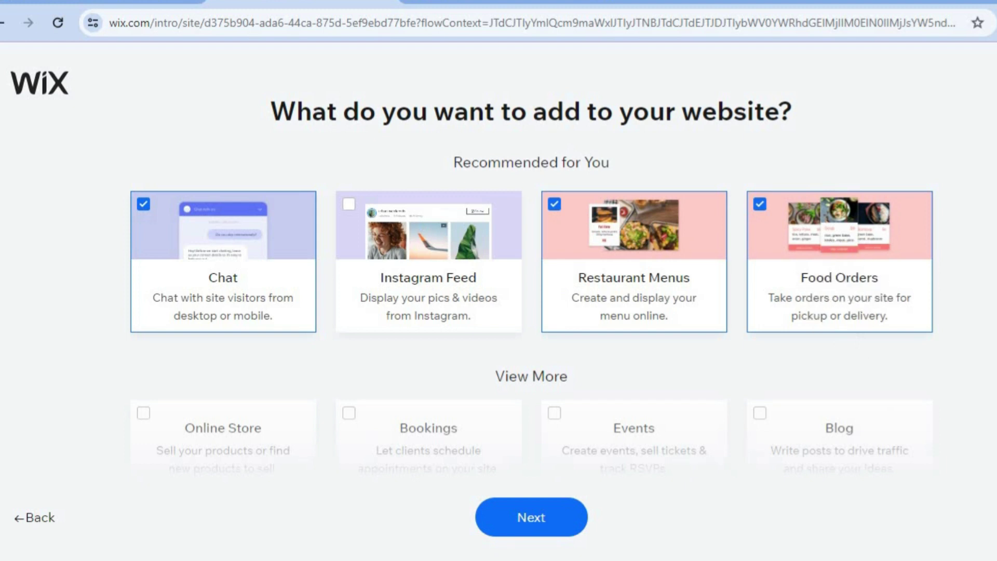
scroll(530, 260, "down", 1)
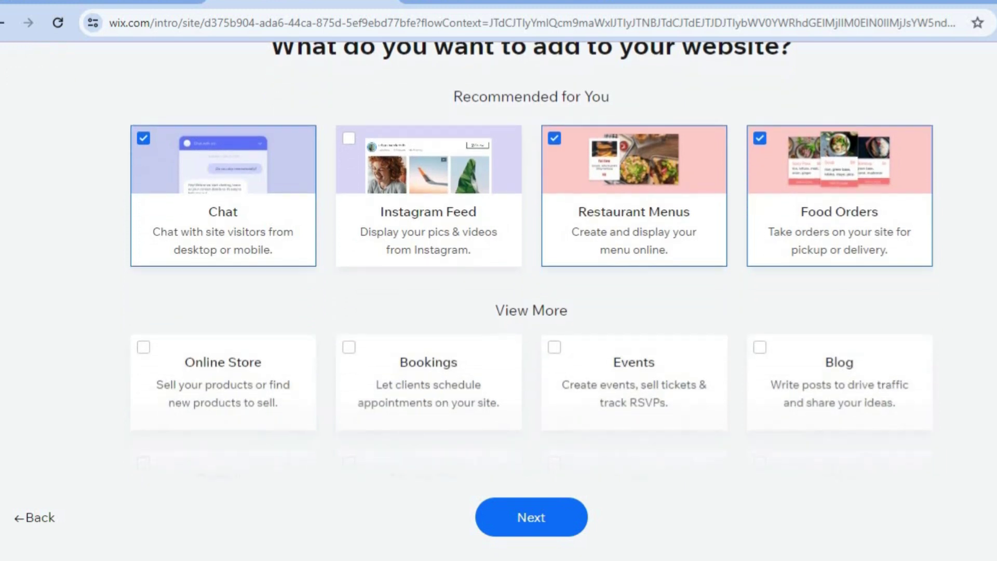
scroll(531, 260, "down", 1)
scroll(531, 259, "down", 1)
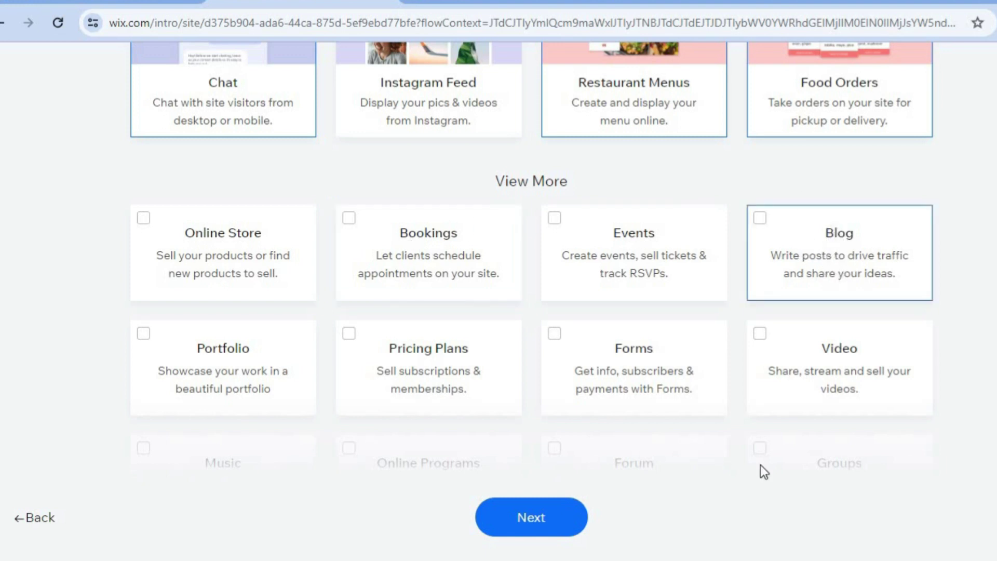
left_click(554, 514)
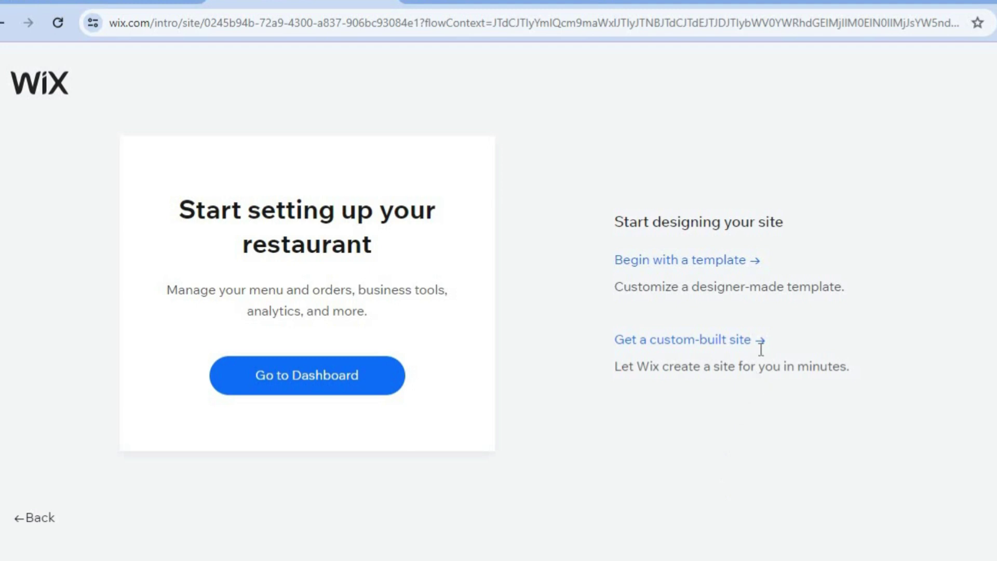
left_click(689, 262)
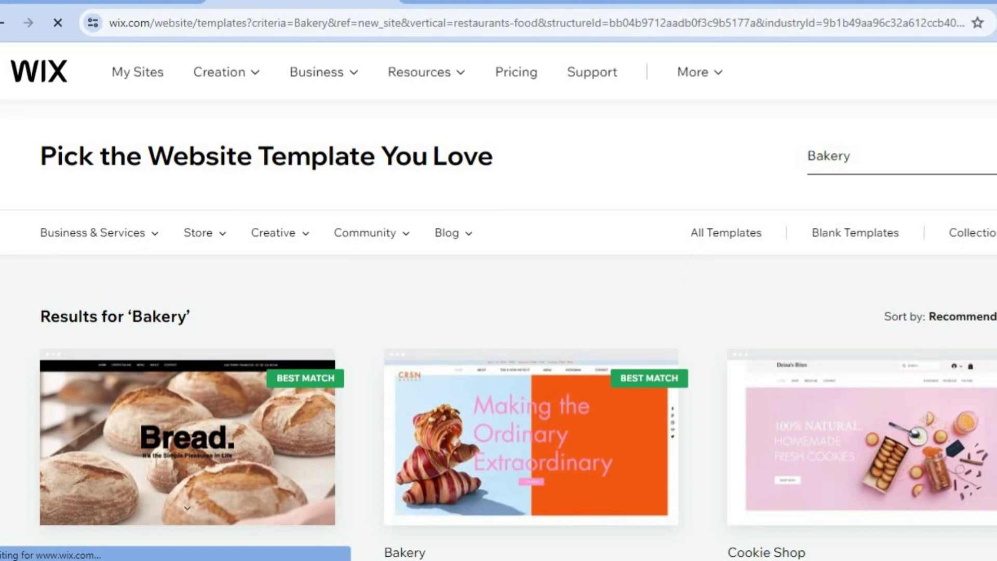
Step: Browse the Bakery template results and open the Bread. template for editing
scroll(499, 301, "down", 4)
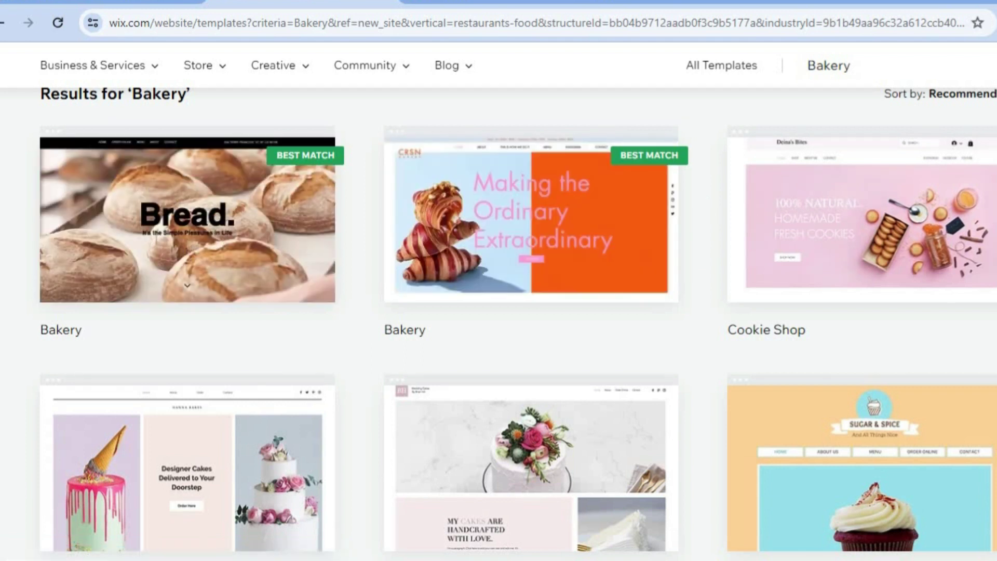
scroll(518, 322, "down", 3)
scroll(518, 322, "down", 1)
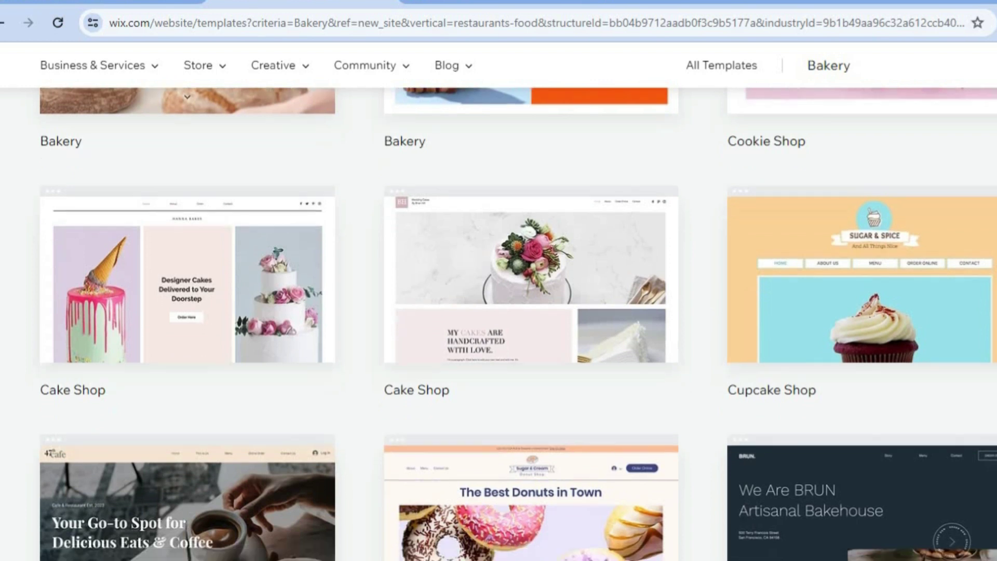
scroll(518, 323, "down", 10)
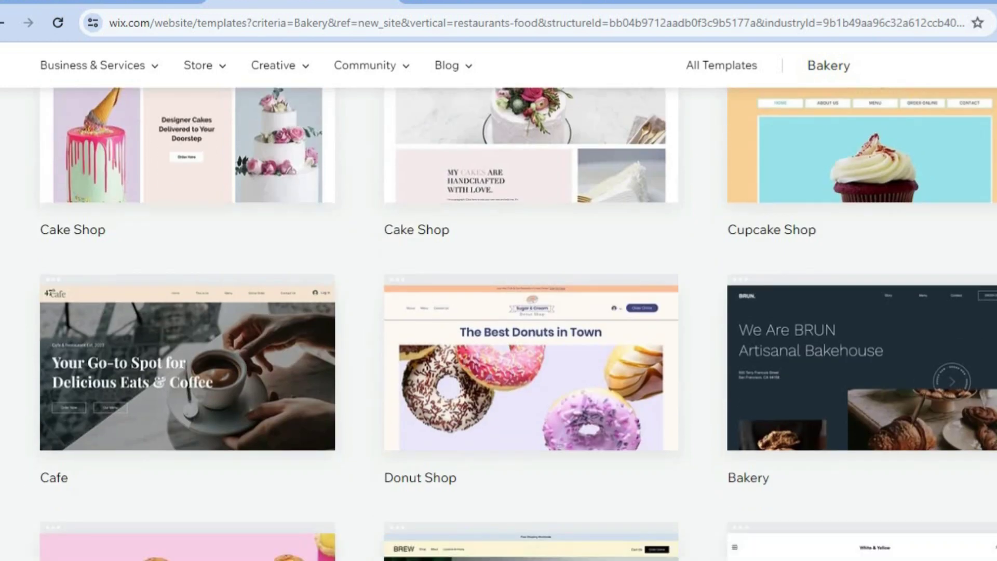
scroll(518, 322, "down", 3)
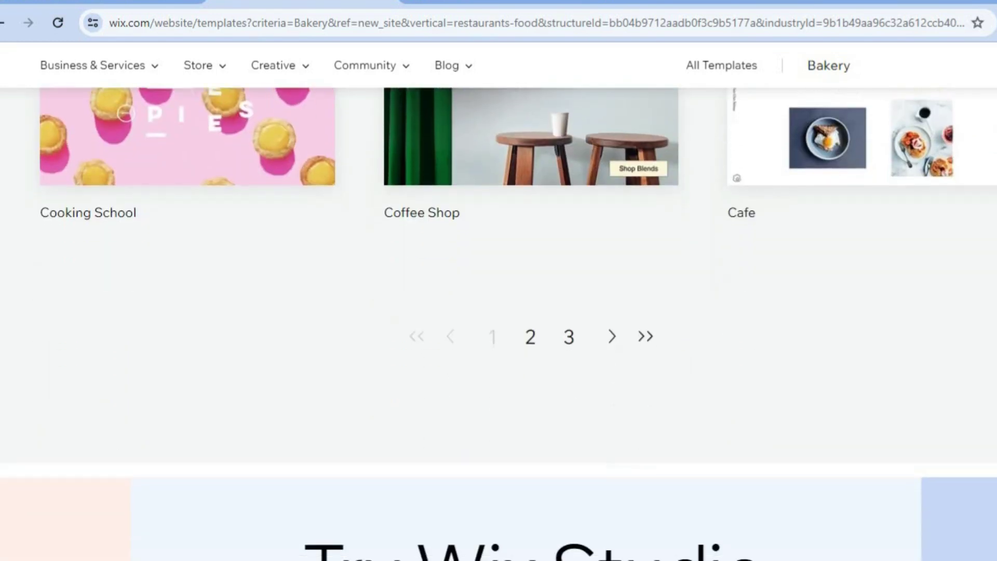
scroll(518, 322, "up", 5)
scroll(518, 323, "up", 10)
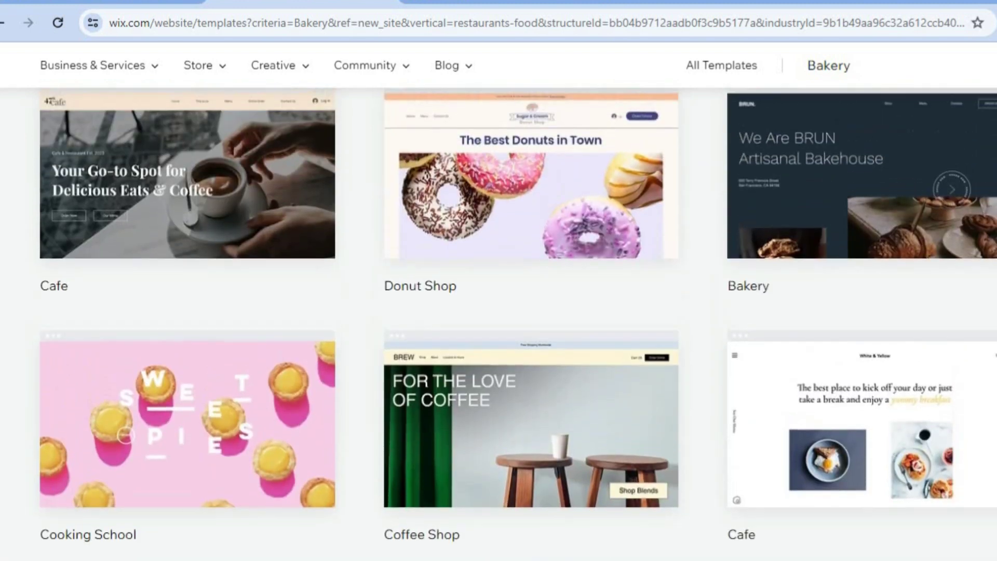
scroll(518, 323, "up", 2)
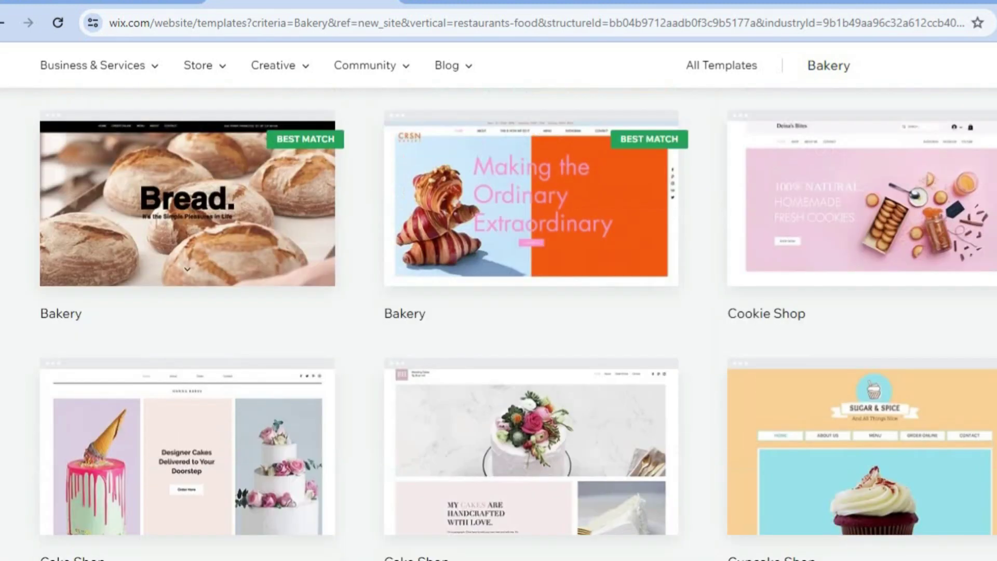
scroll(518, 323, "down", 3)
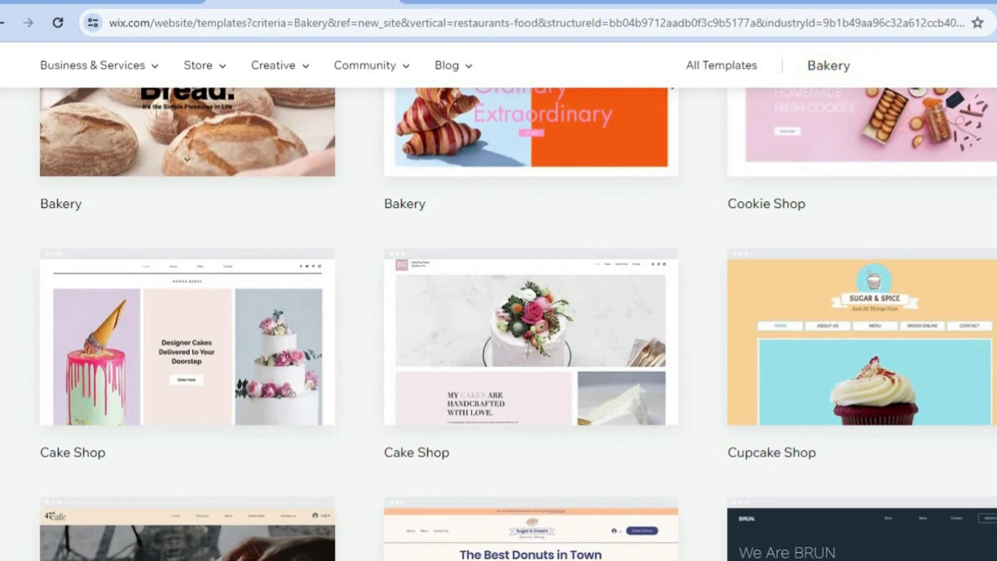
scroll(518, 323, "up", 2)
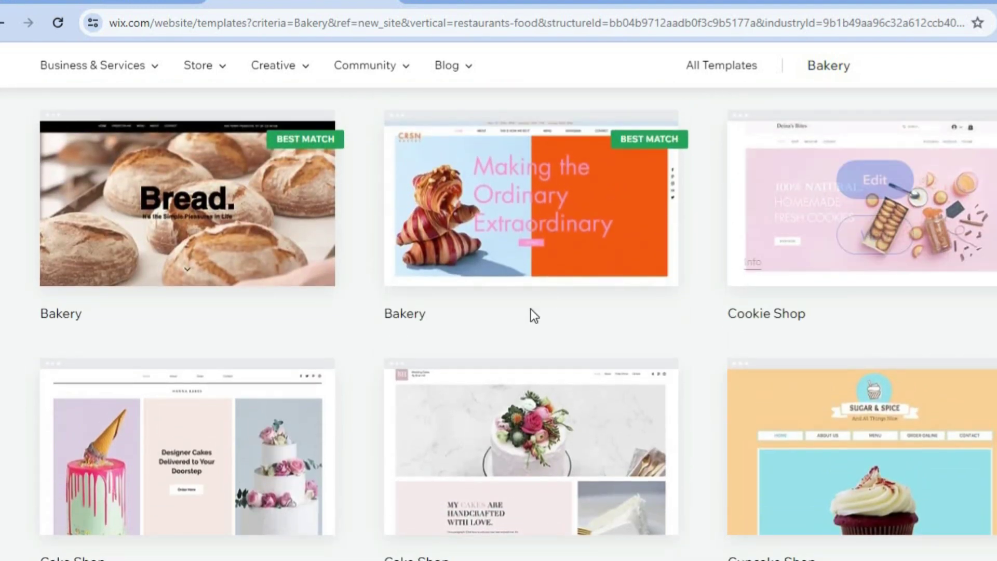
mouse_move(232, 257)
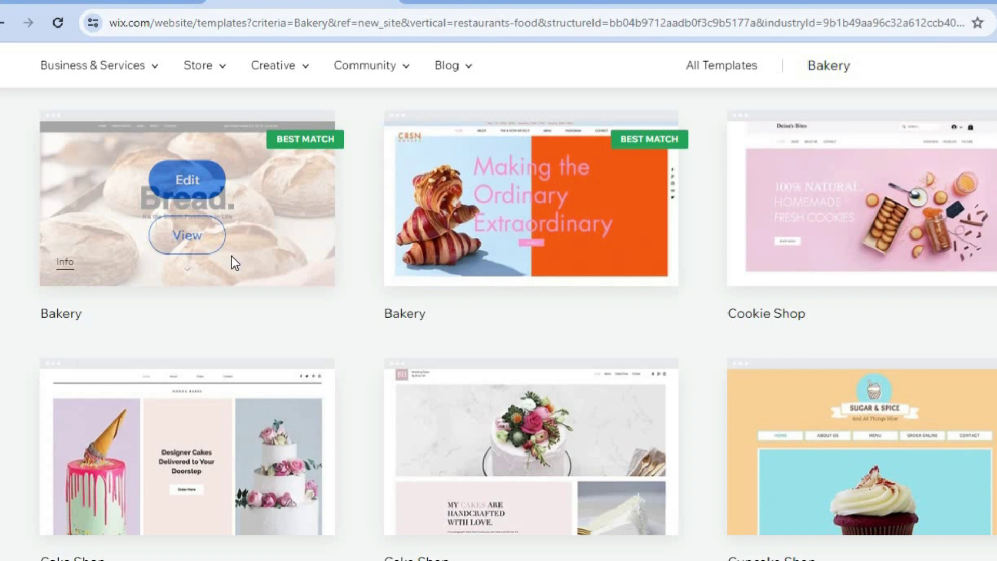
left_click(196, 183)
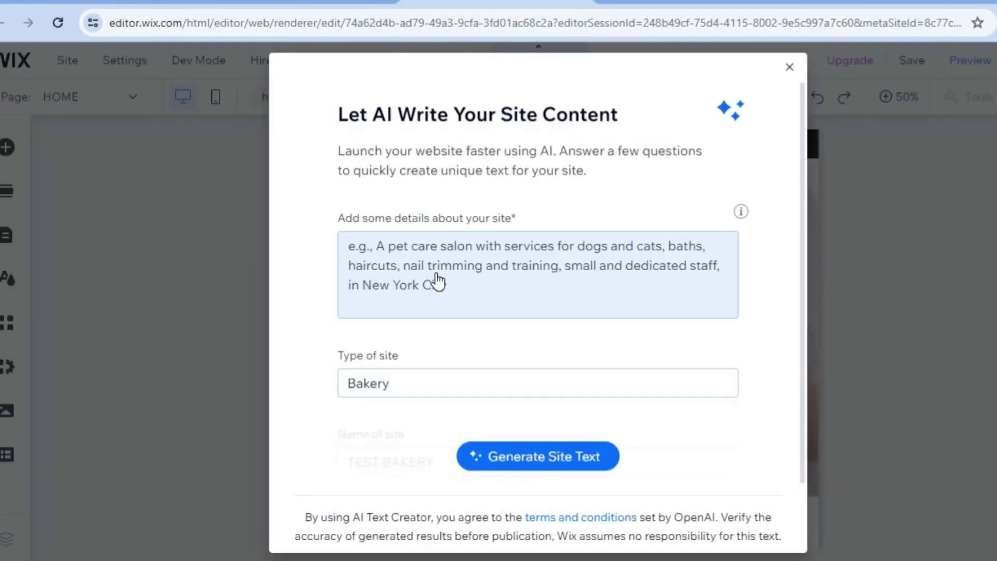
Step: Close the 'Let AI Write Your Site Content' dialog without generating any text
left_click(415, 247)
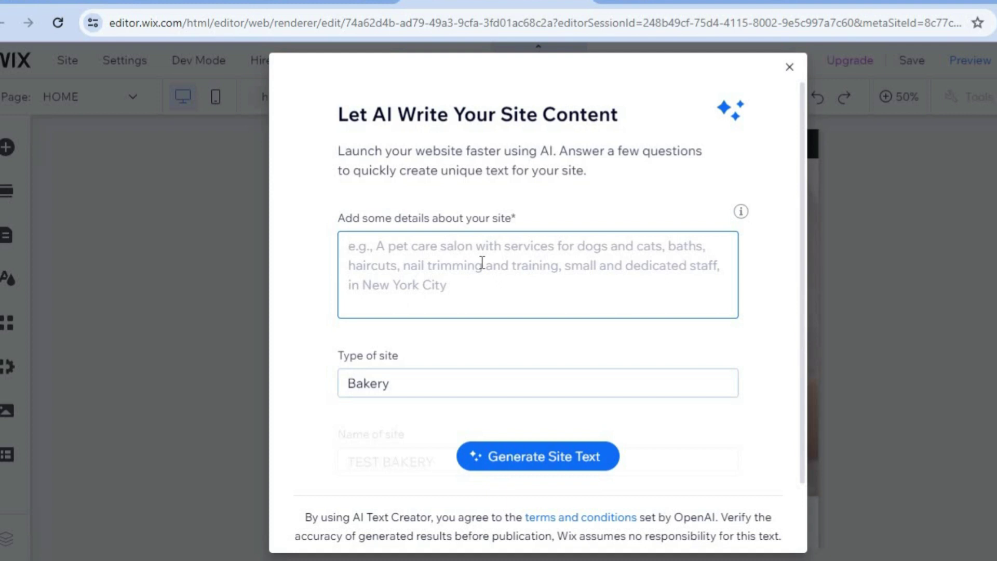
left_click(790, 67)
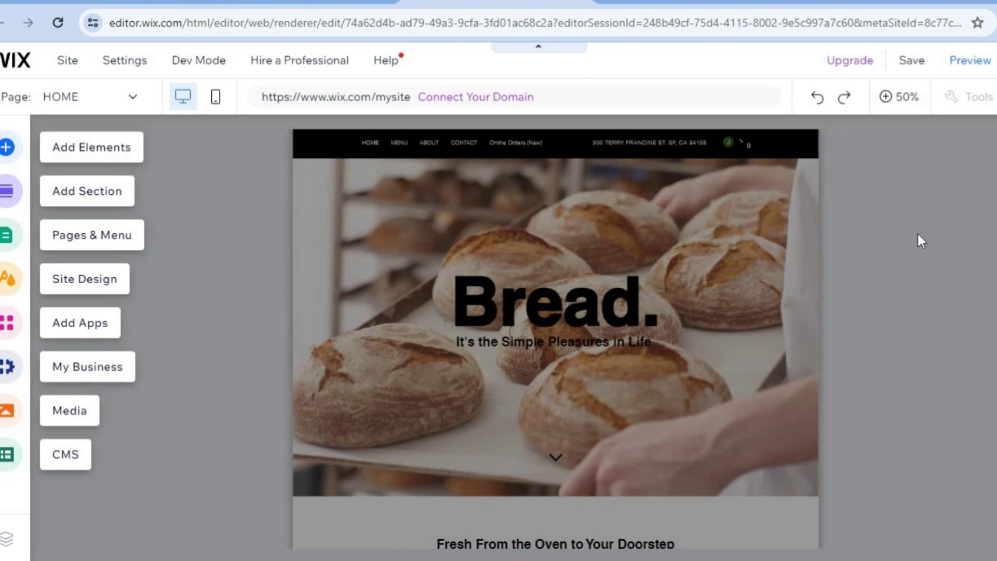
left_click(897, 98)
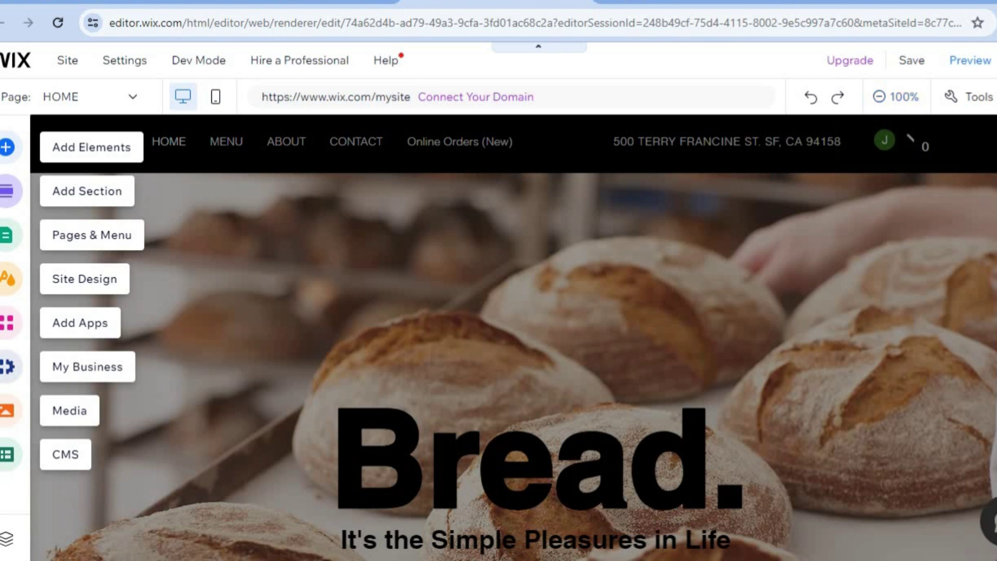
left_click(880, 98)
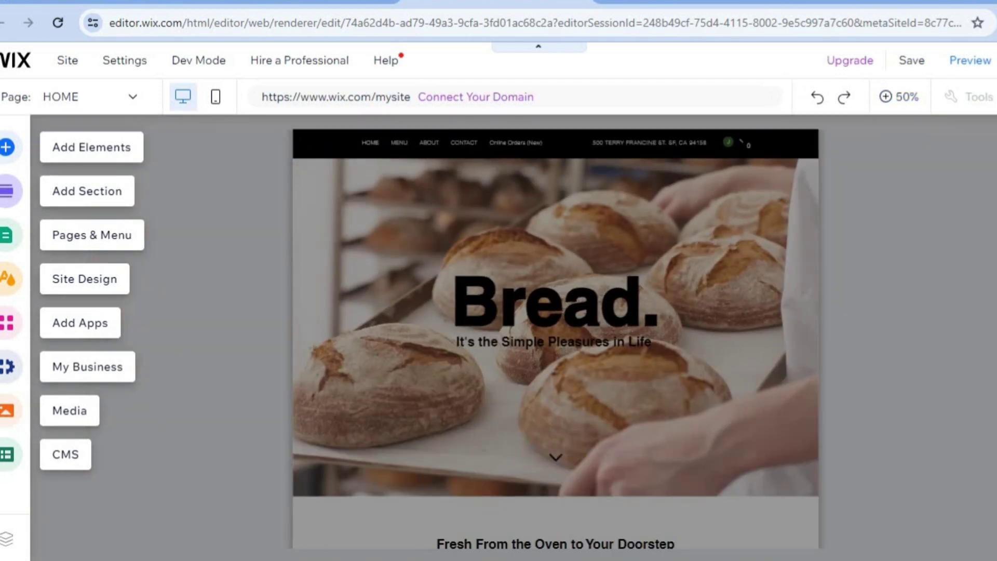
left_click(894, 98)
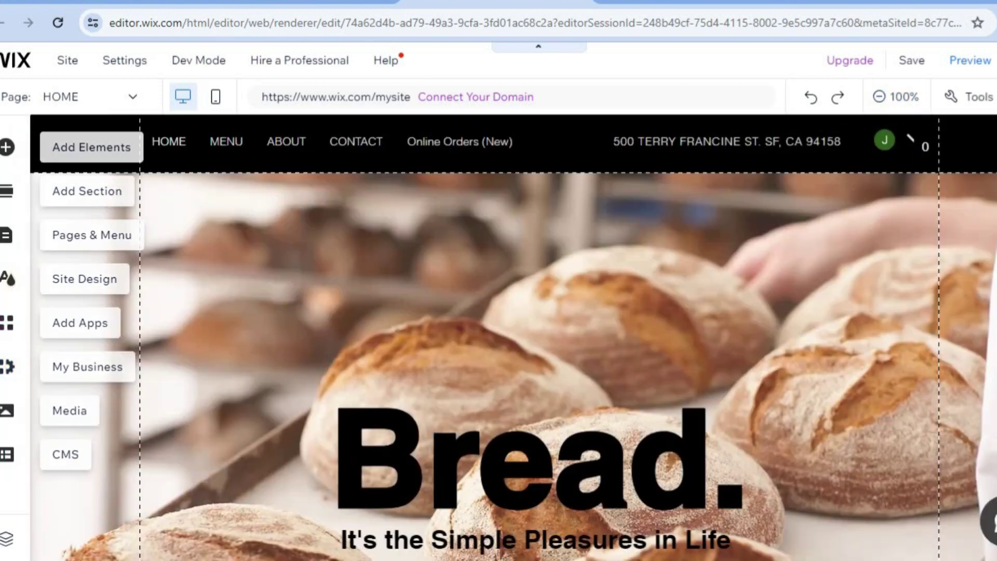
scroll(514, 337, "down", 3)
scroll(499, 337, "down", 12)
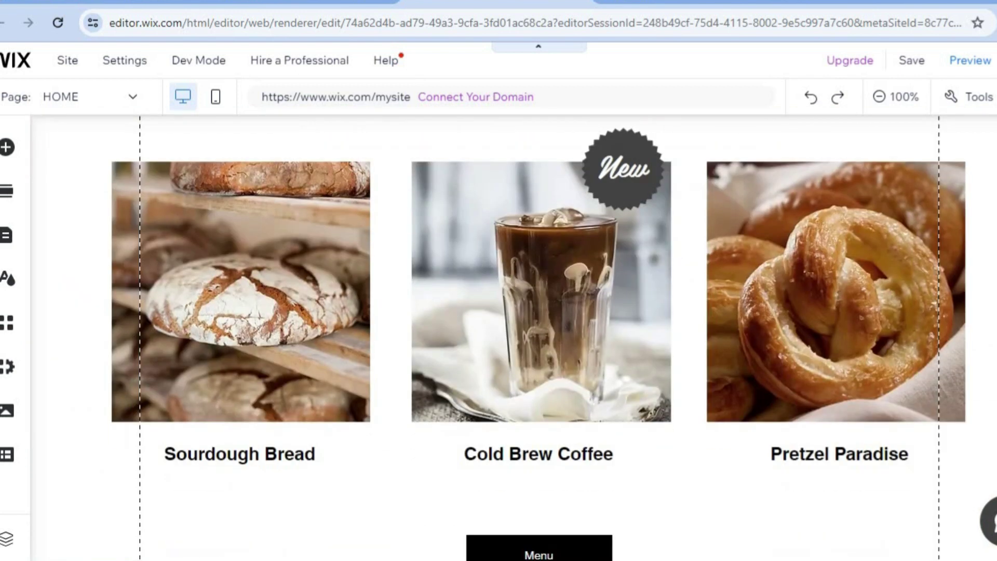
scroll(499, 338, "down", 10)
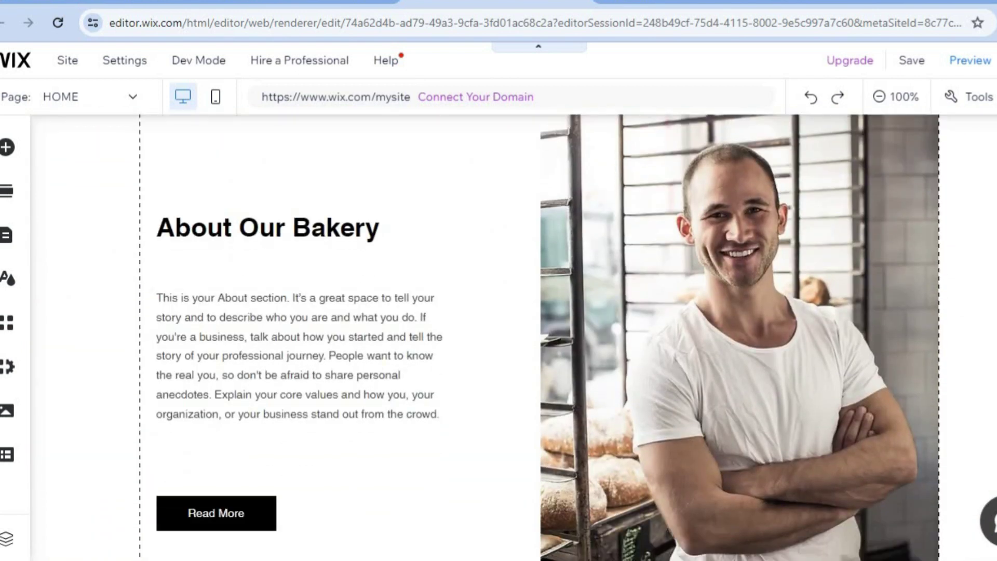
scroll(498, 338, "up", 15)
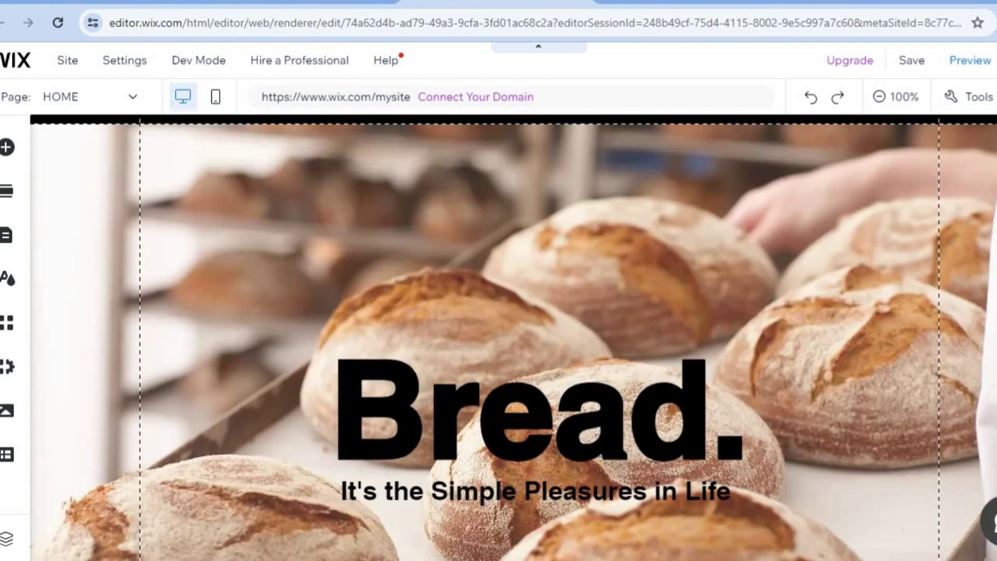
scroll(498, 337, "up", 2)
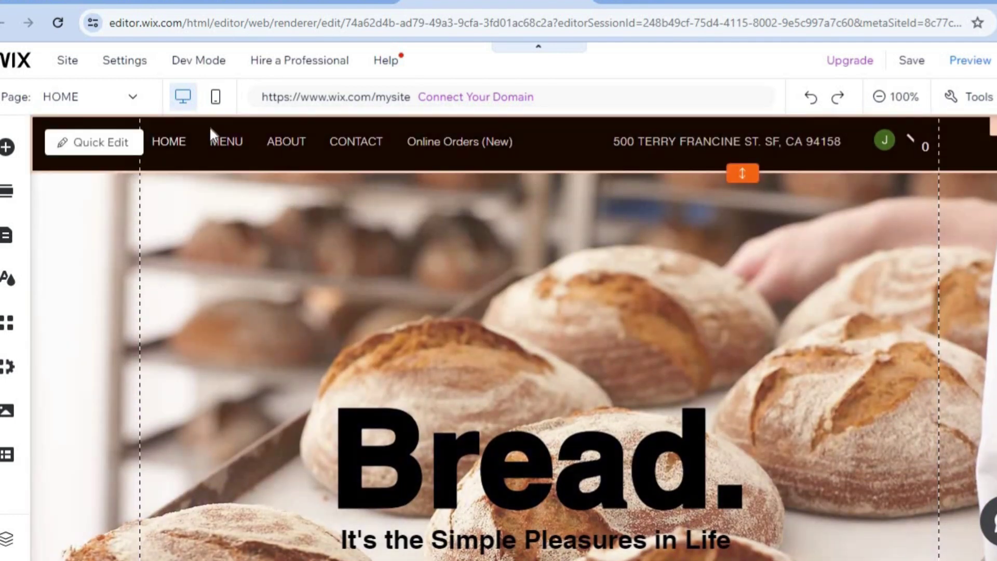
left_click(108, 145)
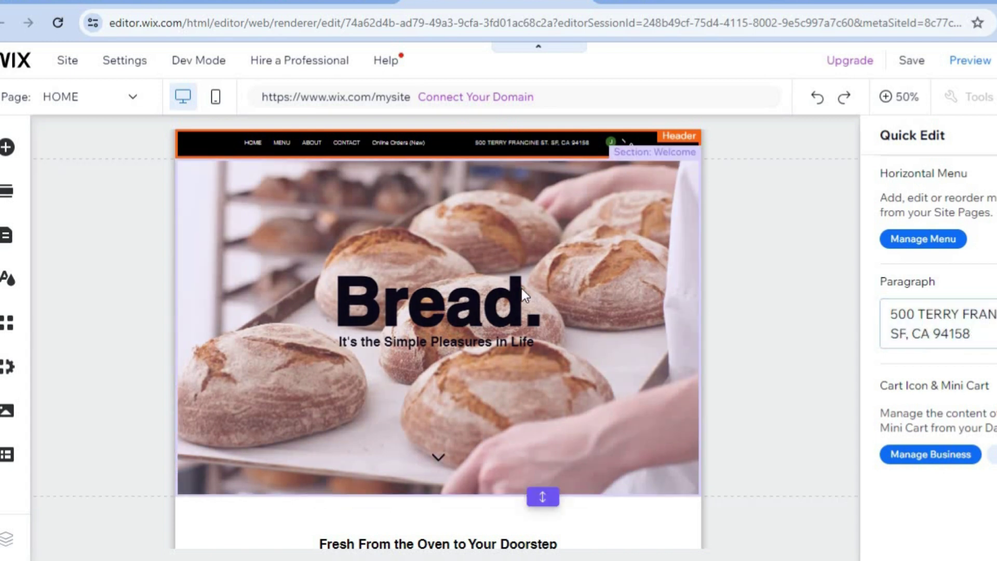
left_click(521, 288)
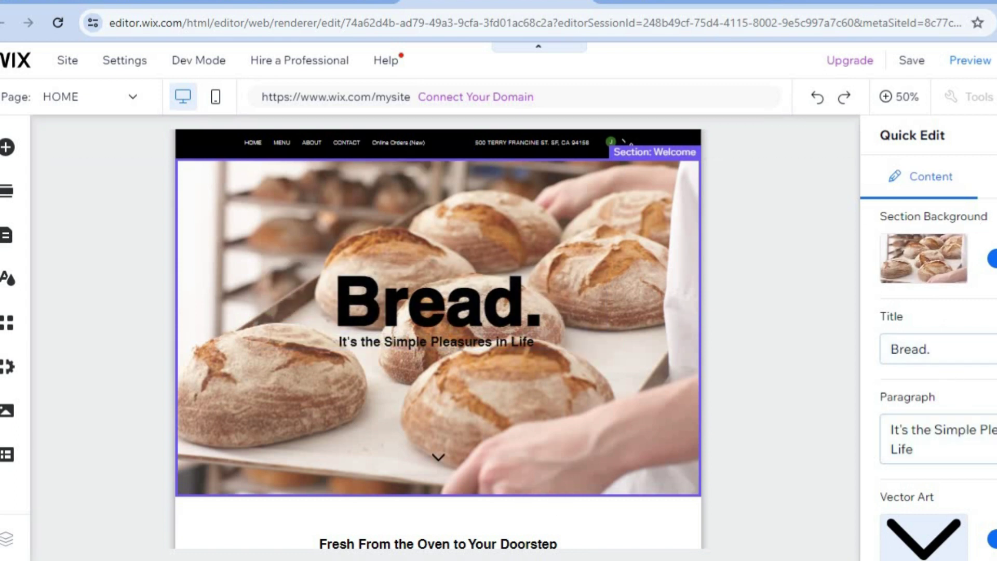
key("Escape")
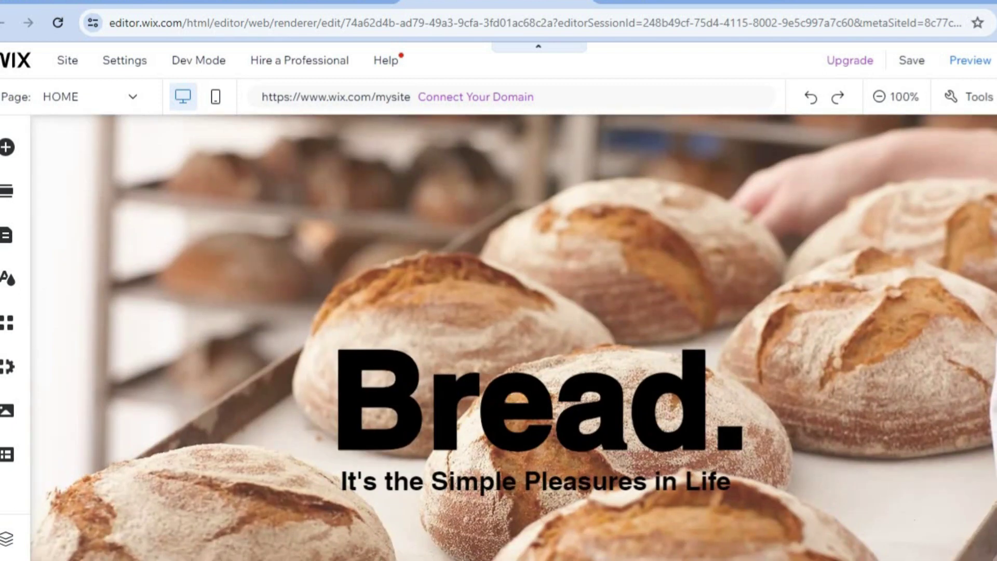
Step: Scroll the home page past the product cards to the About Our Bakery section
scroll(515, 337, "down", 10)
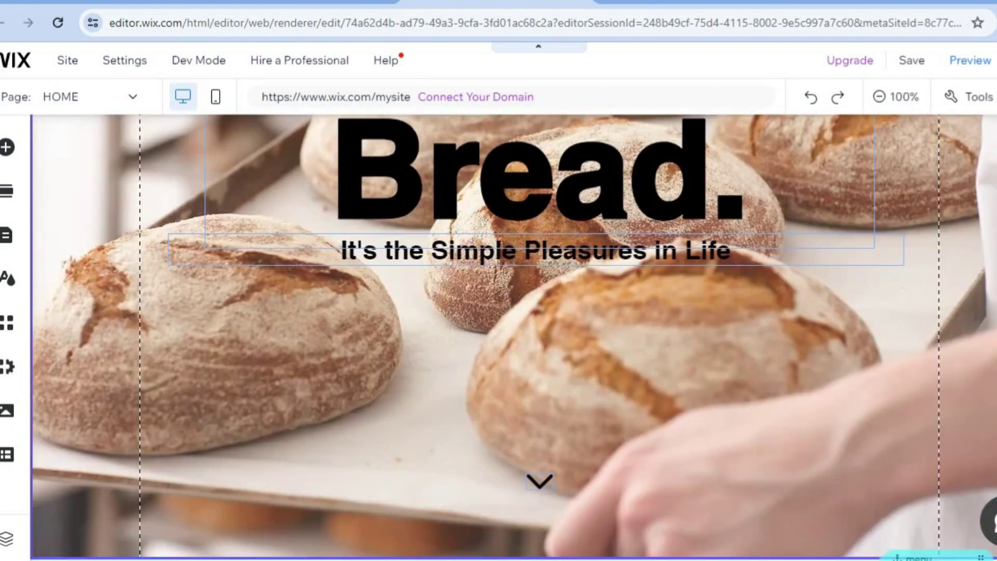
scroll(514, 338, "down", 10)
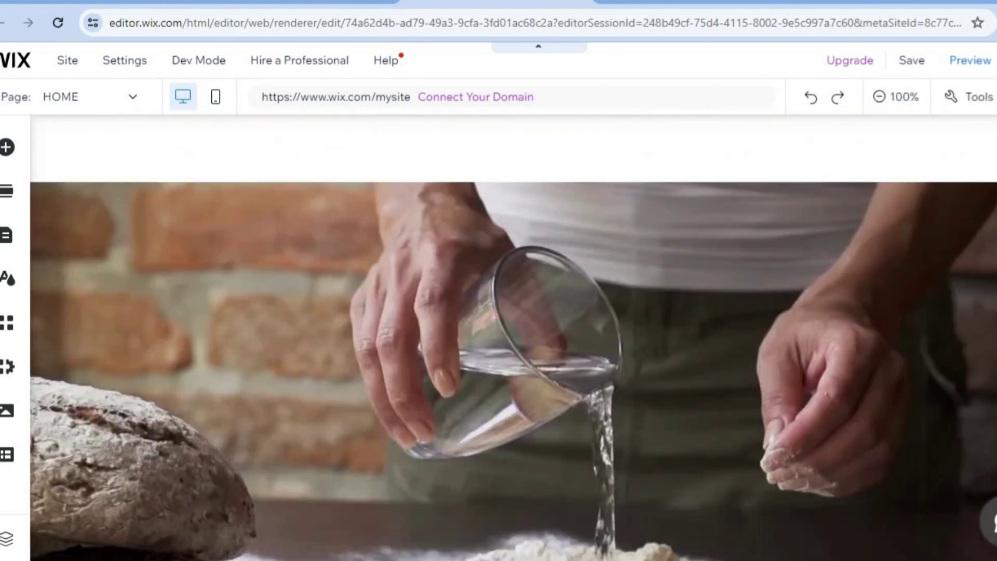
scroll(500, 370, "down", 3)
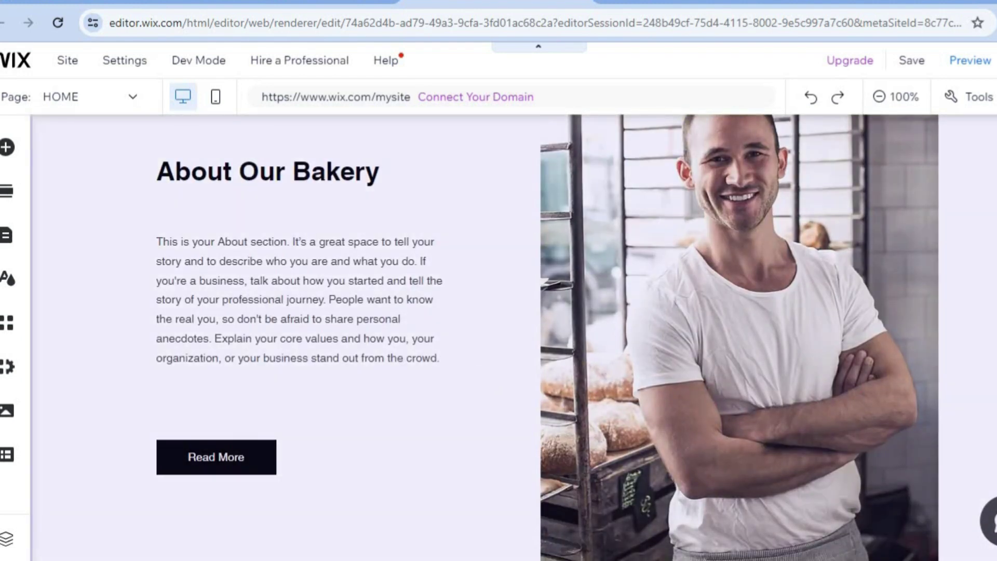
scroll(392, 317, "up", 3)
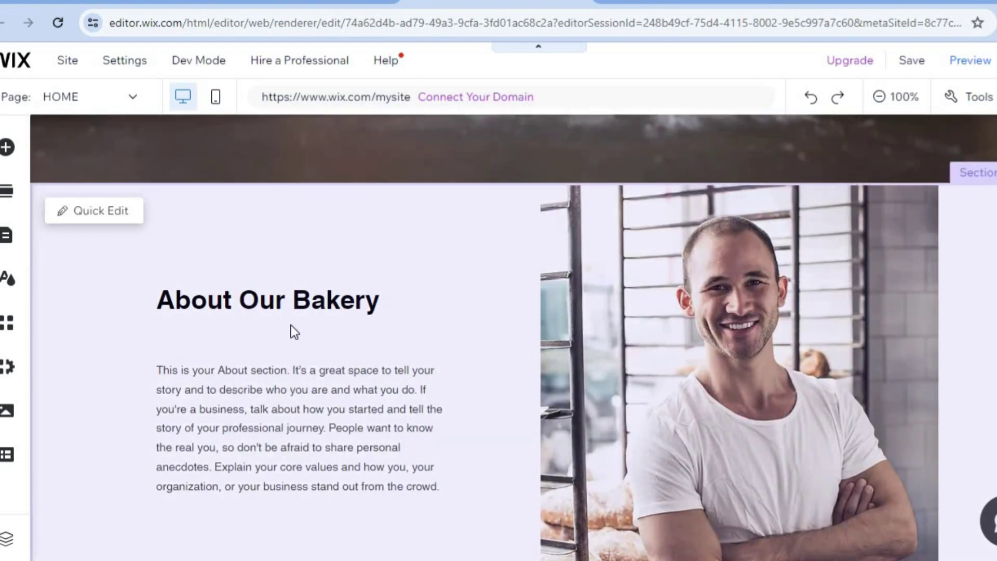
left_click(100, 214)
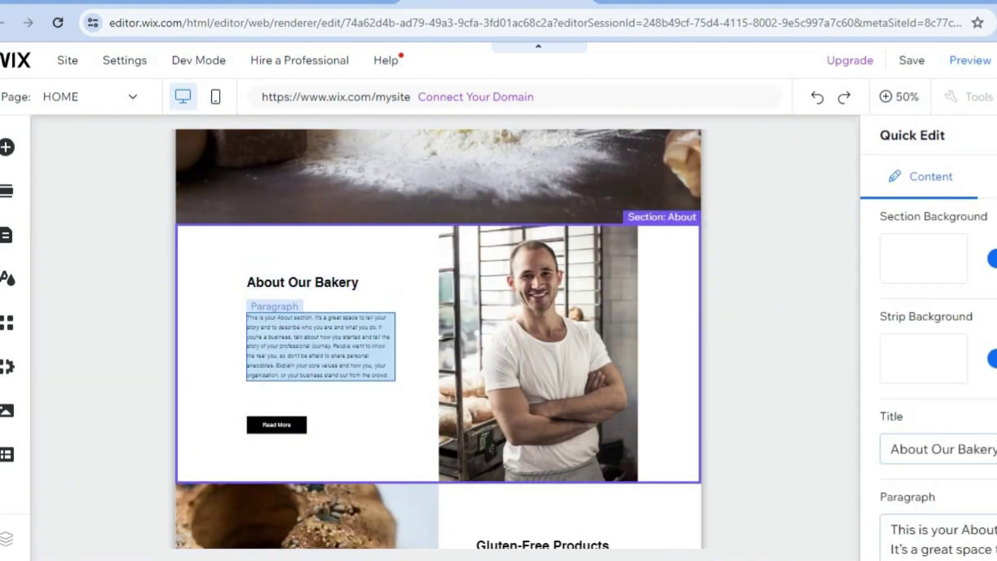
scroll(951, 332, "down", 3)
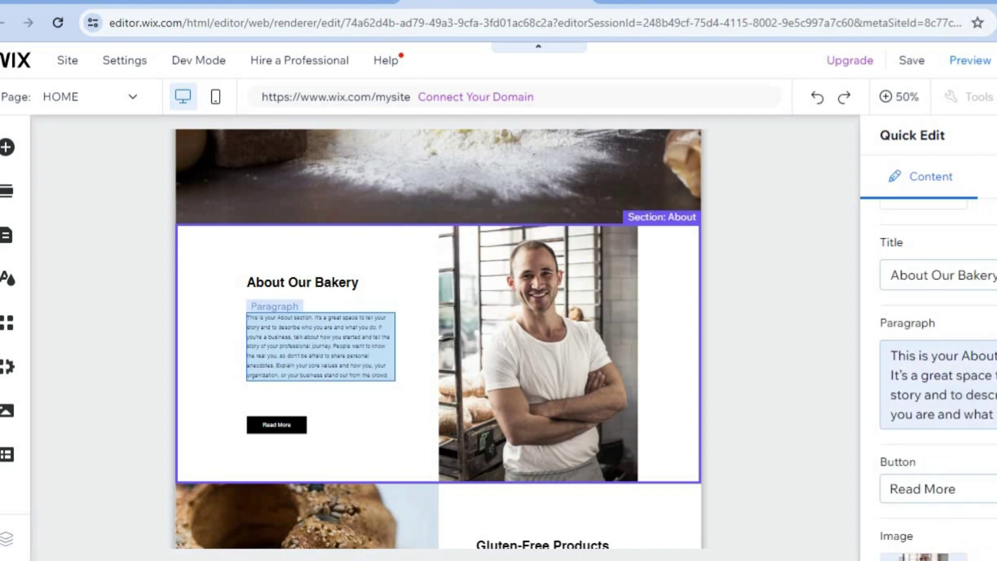
scroll(938, 380, "down", 2)
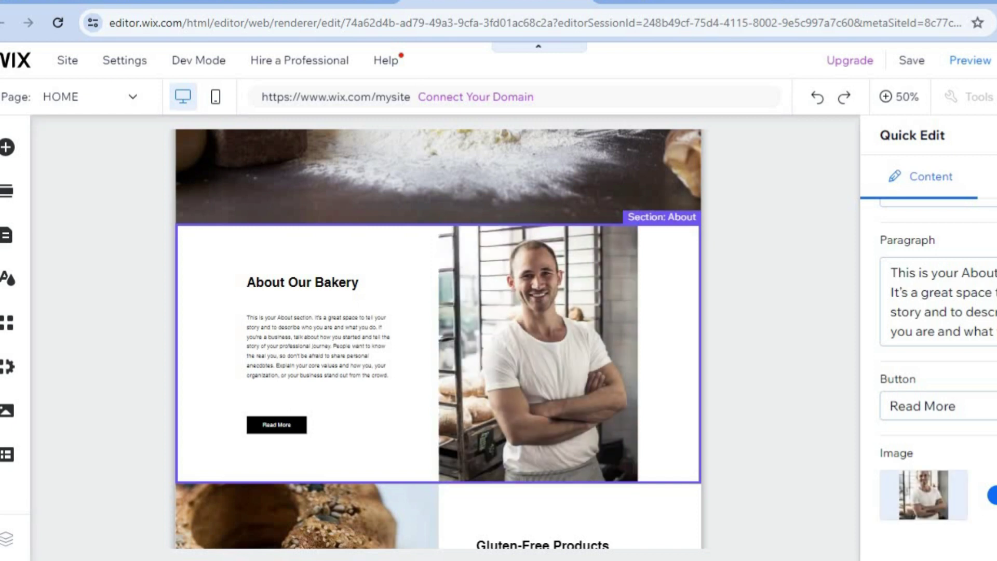
scroll(930, 363, "up", 6)
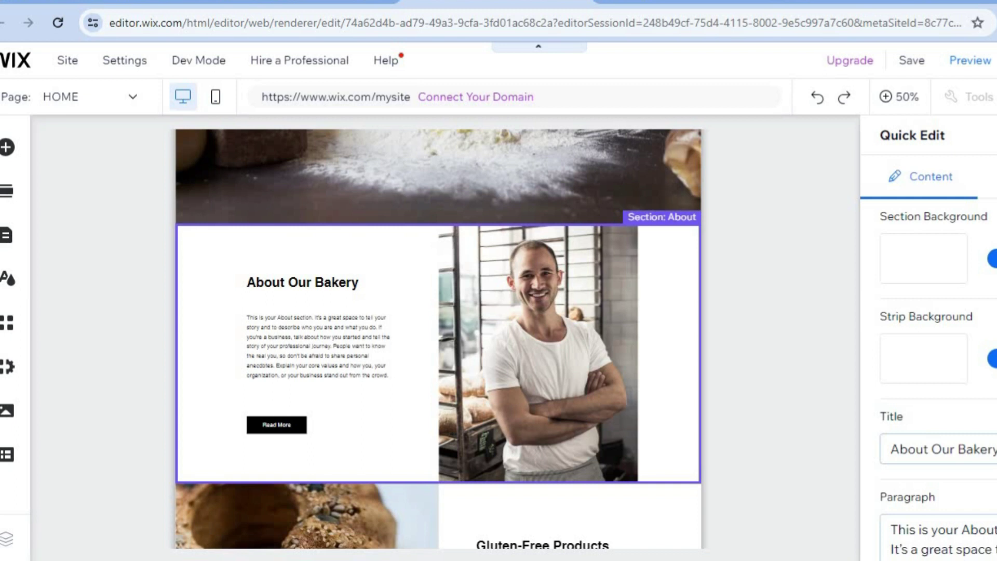
left_click(633, 266)
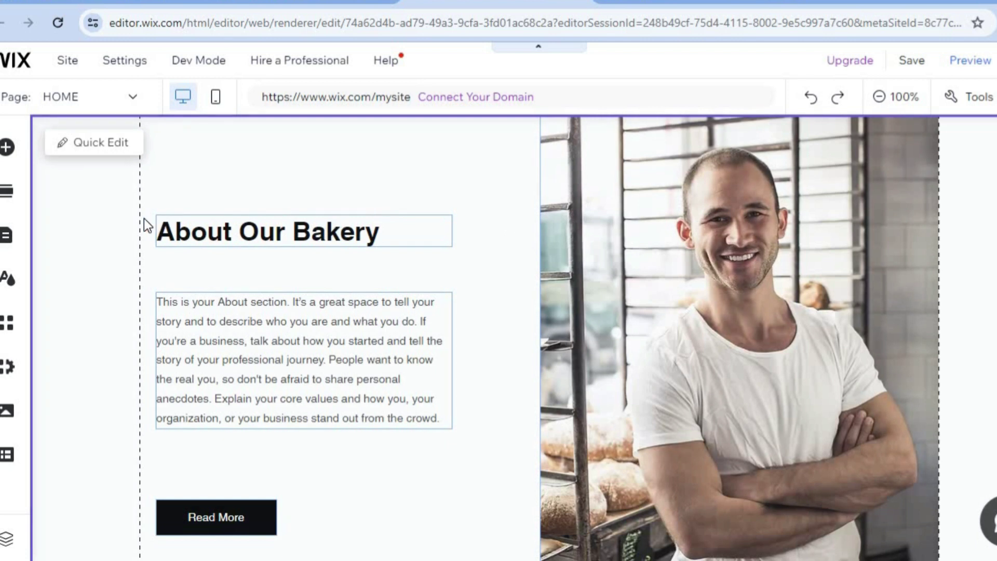
left_click(7, 148)
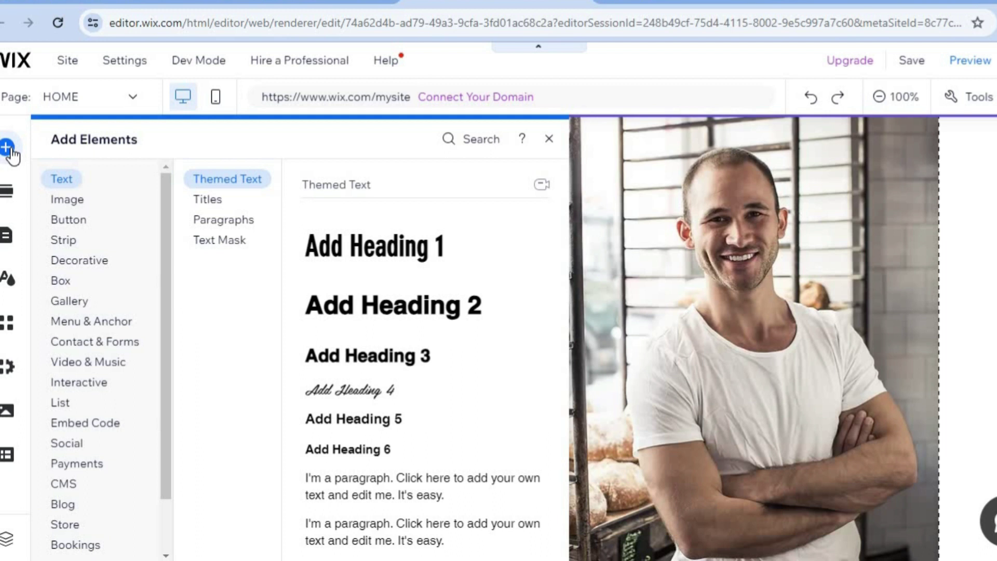
left_click(85, 201)
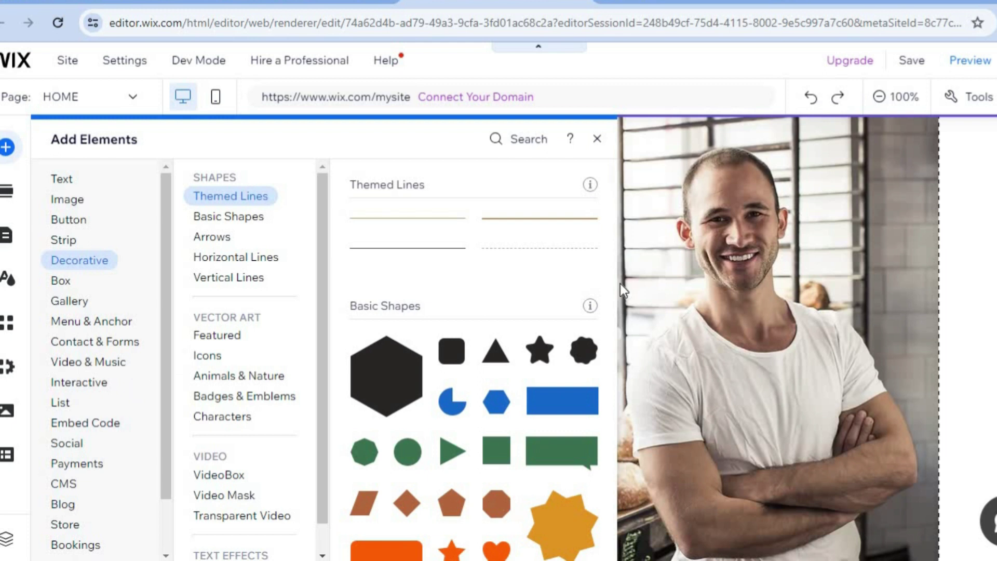
left_click(597, 140)
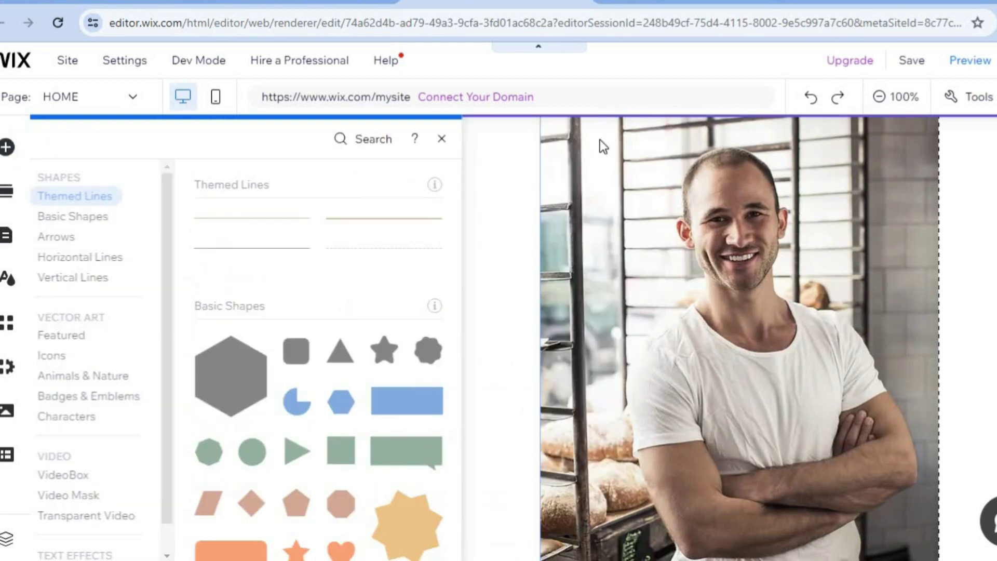
Step: Save the site on the free wixsite.com domain 'test-bakery' and dismiss the confirmation
left_click(907, 61)
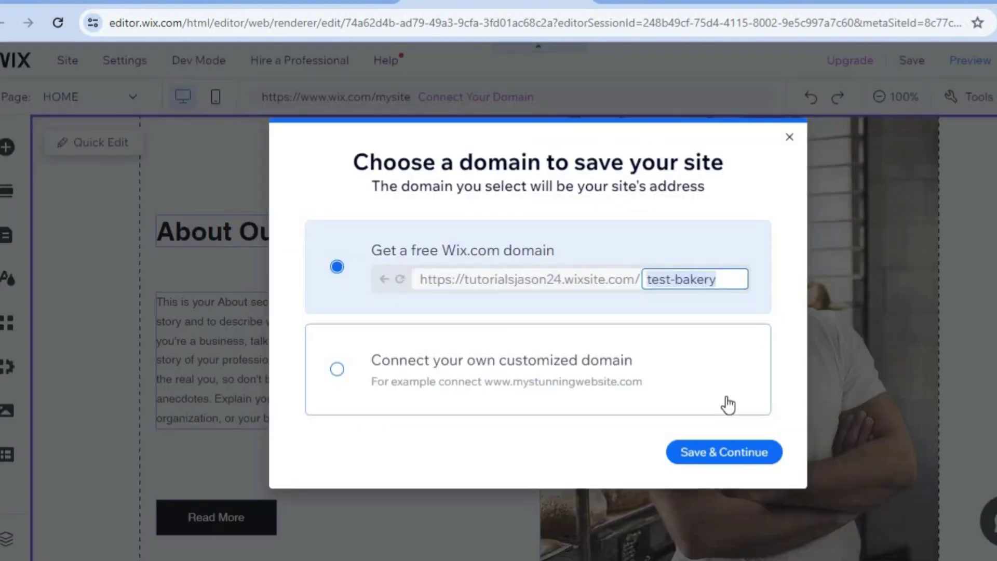
left_click(729, 457)
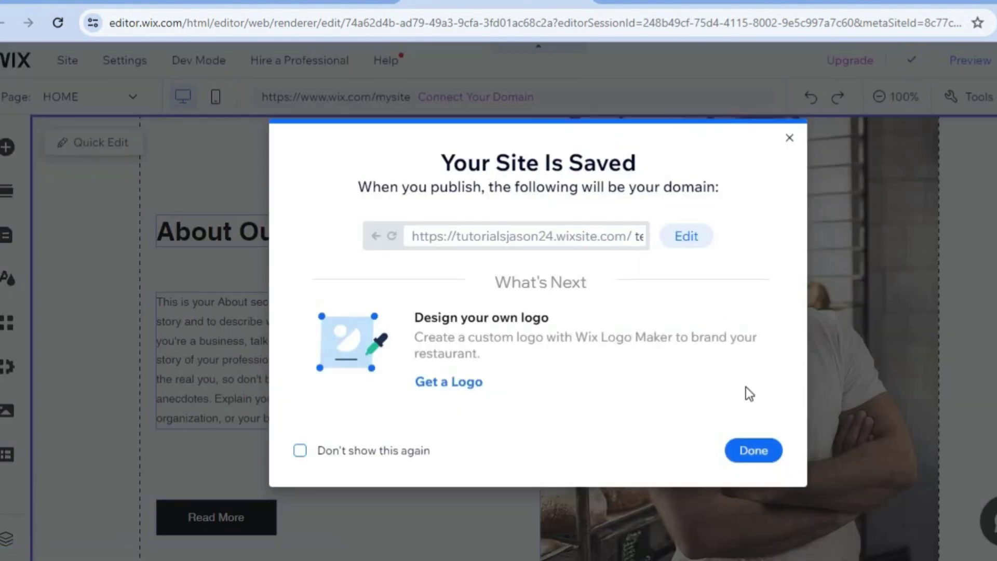
left_click(751, 450)
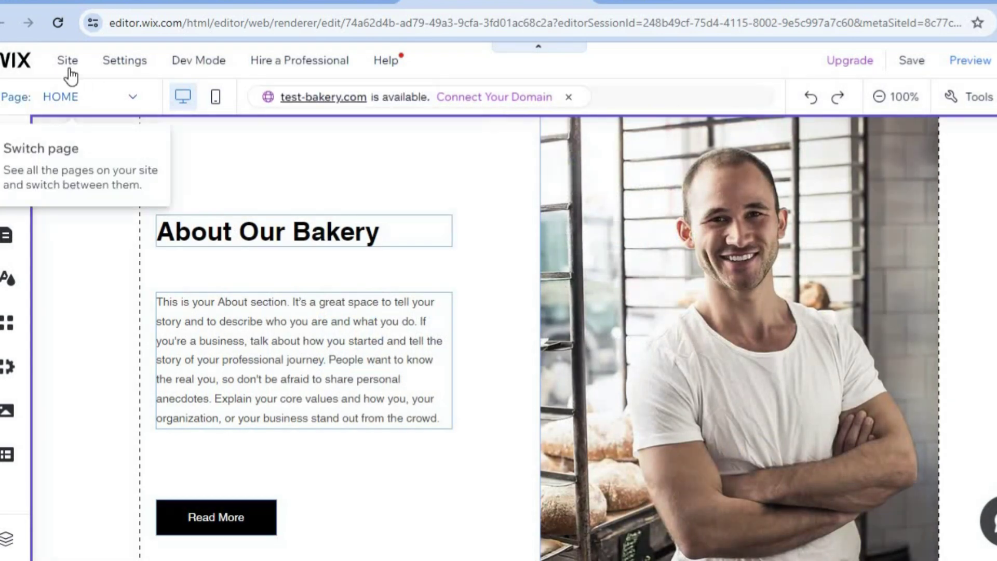
mouse_move(67, 65)
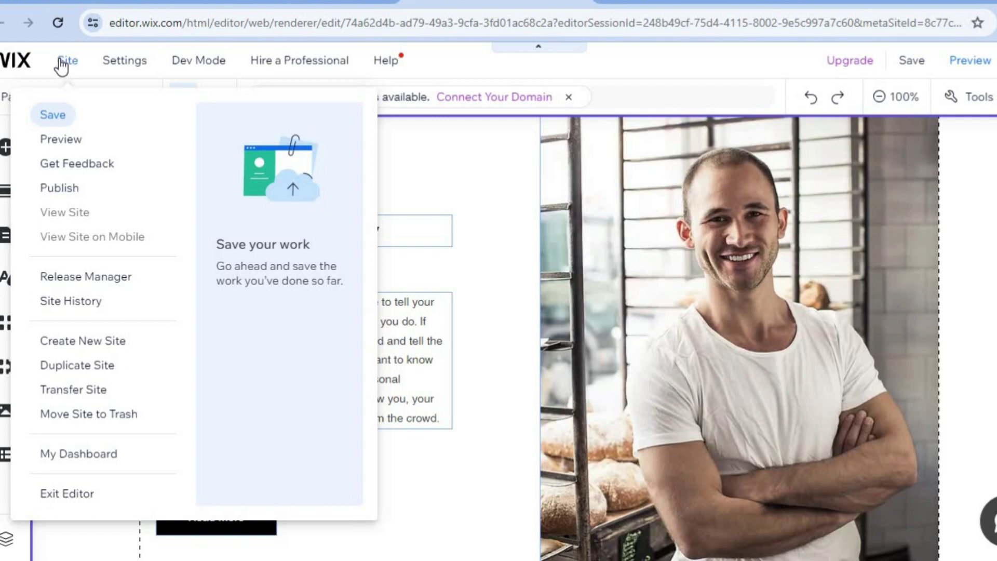
Step: Go from the Site menu to the Test Bakery dashboard home
left_click(69, 455)
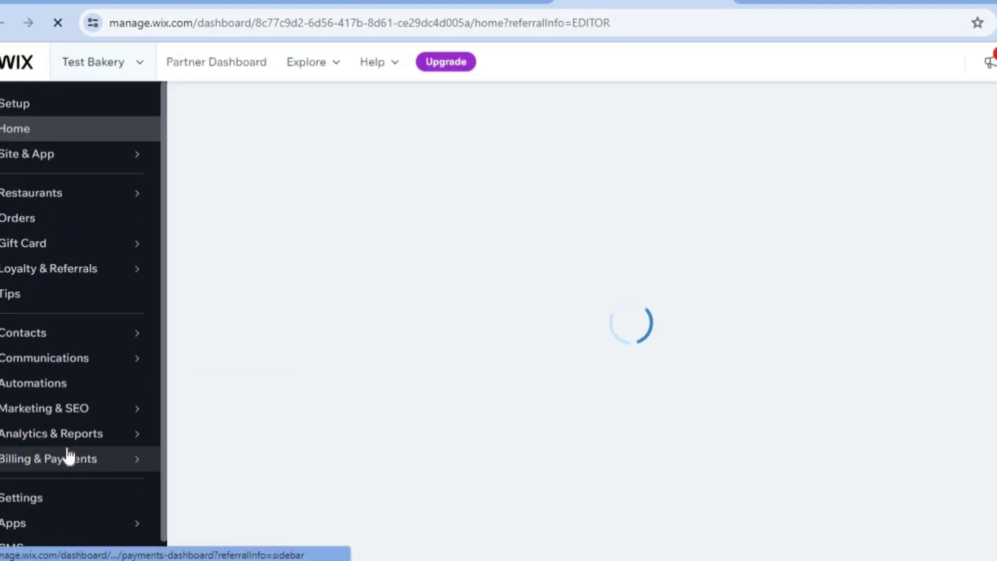
mouse_move(67, 451)
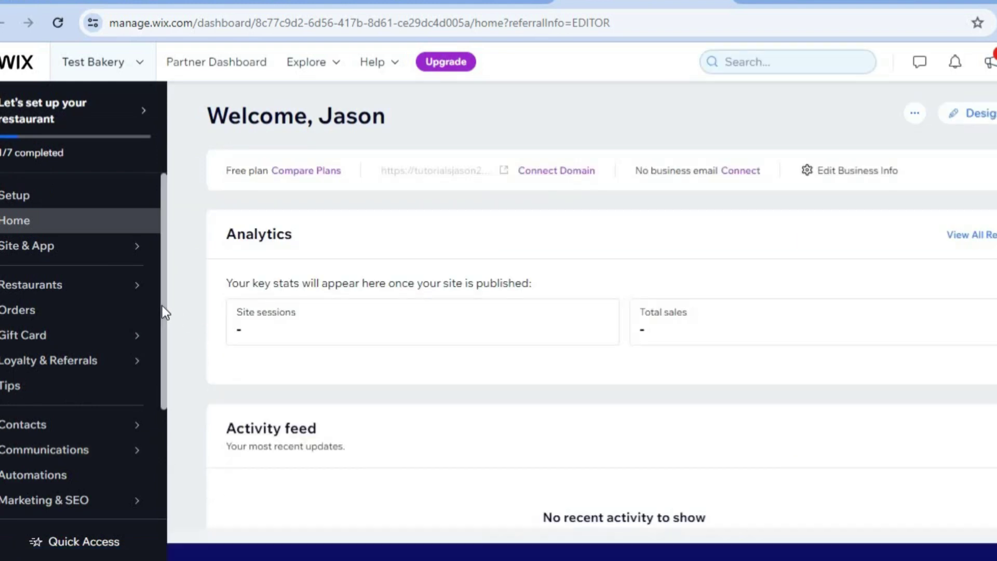
mouse_move(34, 289)
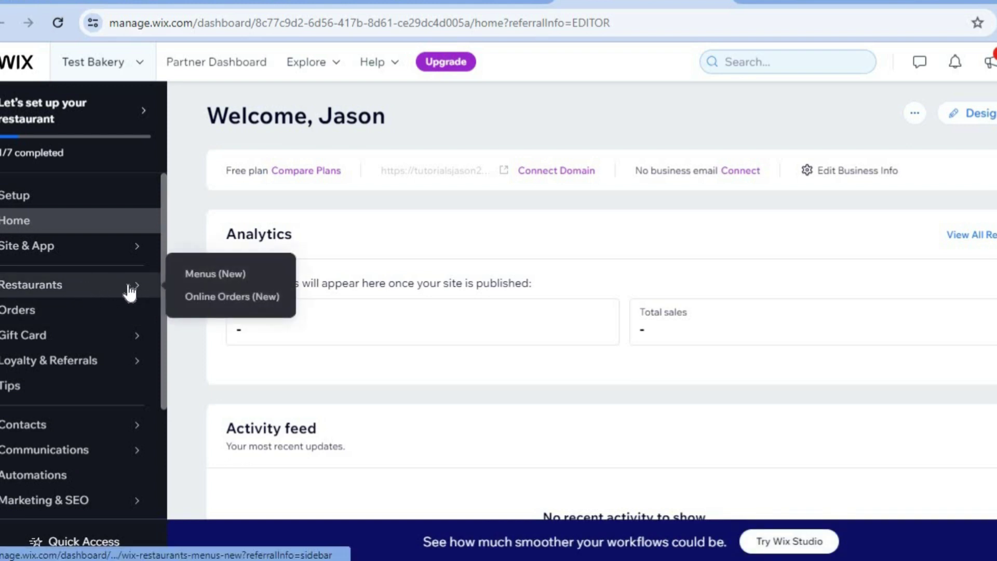
Step: Open the Restaurants Menus page and view Our Menu's $9.00 BAGELS items
left_click(213, 278)
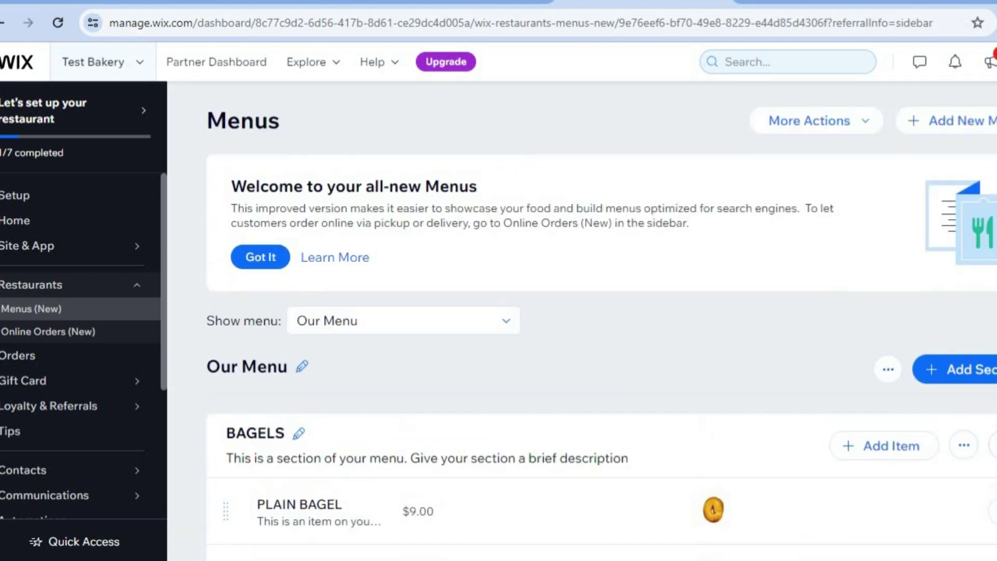
scroll(441, 264, "down", 6)
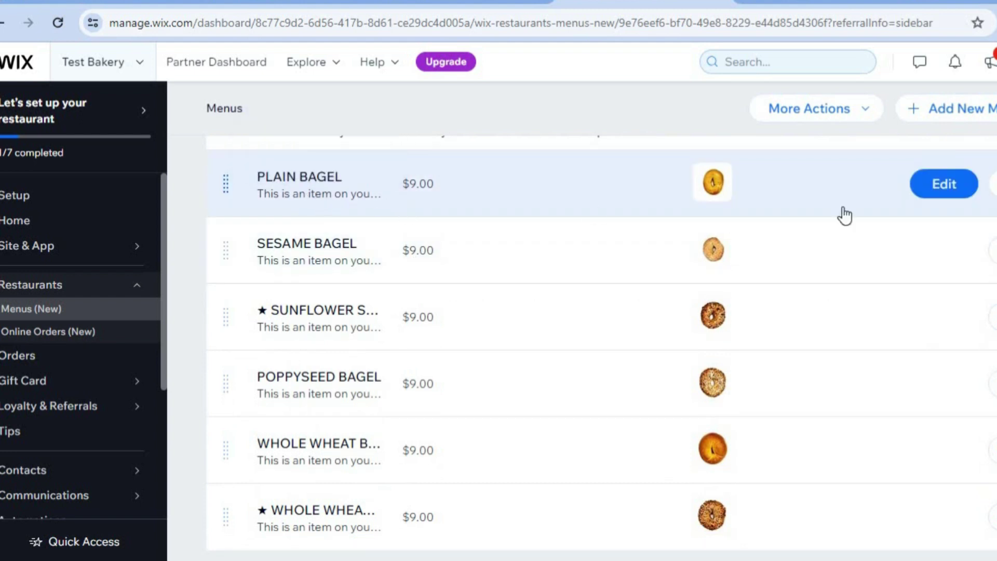
left_click(929, 194)
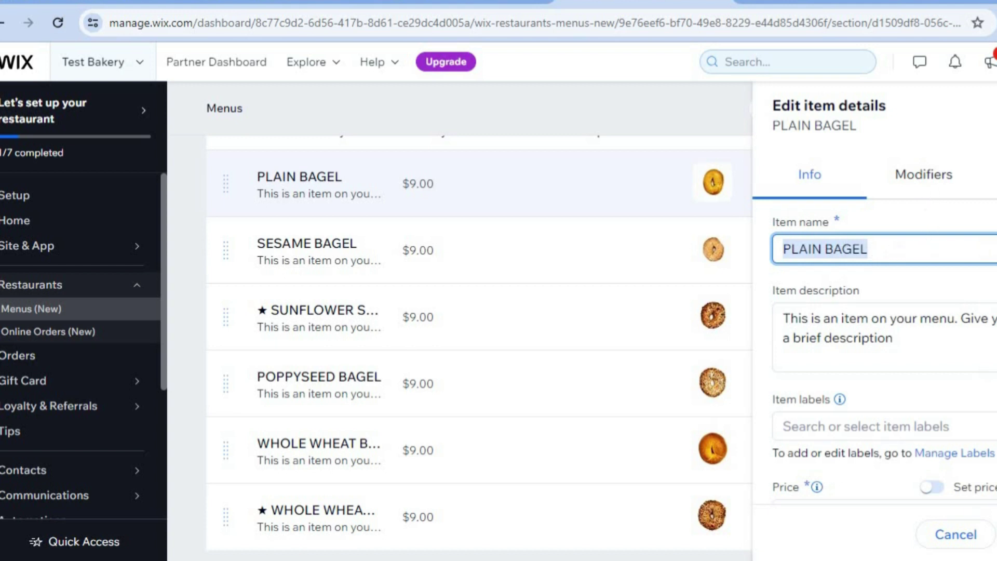
scroll(883, 353, "down", 3)
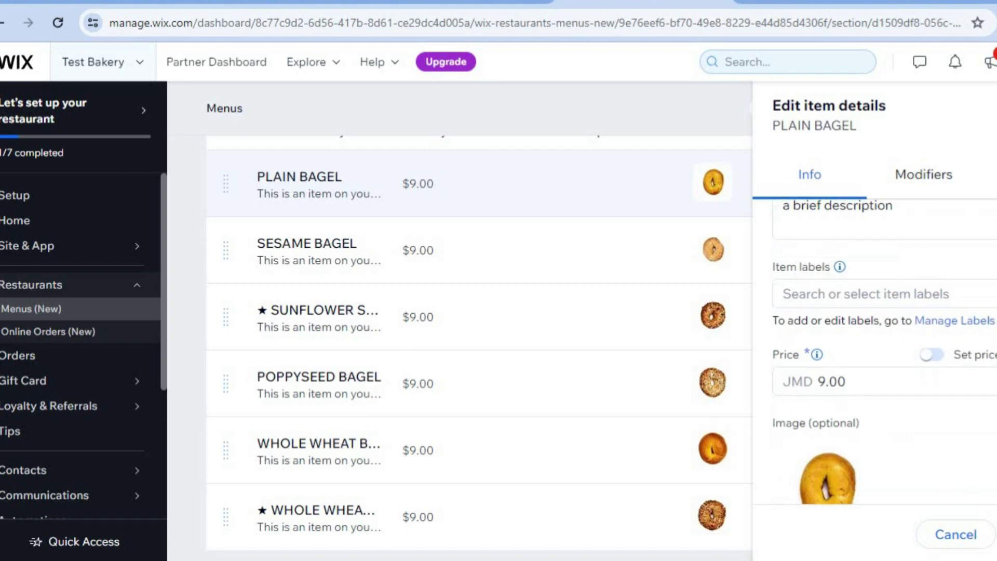
scroll(883, 353, "down", 1)
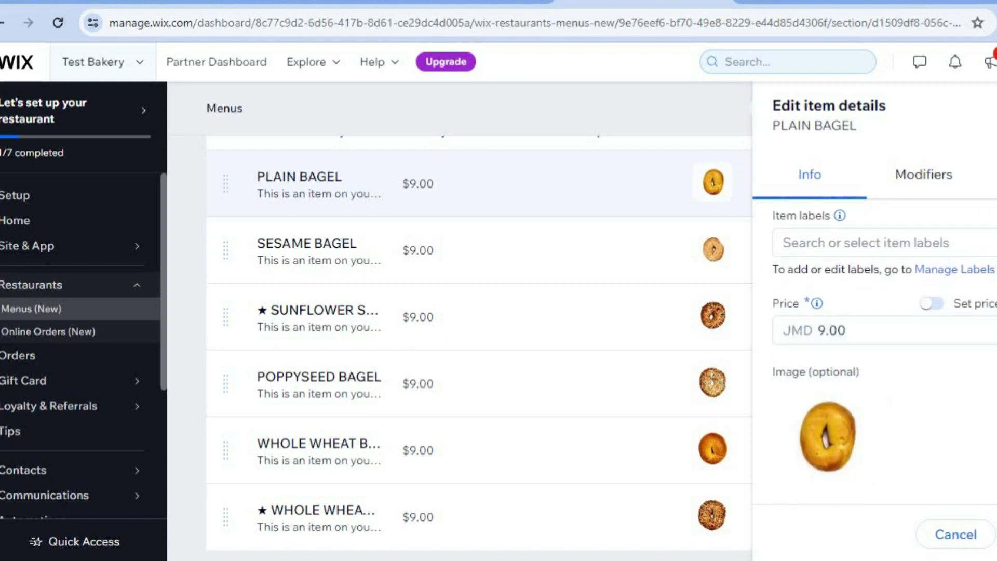
scroll(883, 312, "up", 4)
left_click(831, 250)
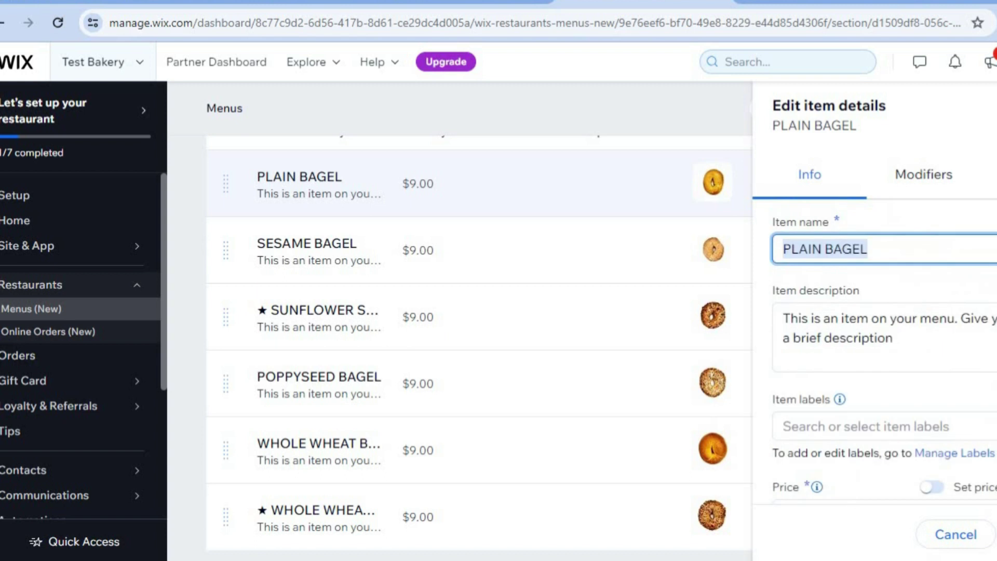
left_click(989, 174)
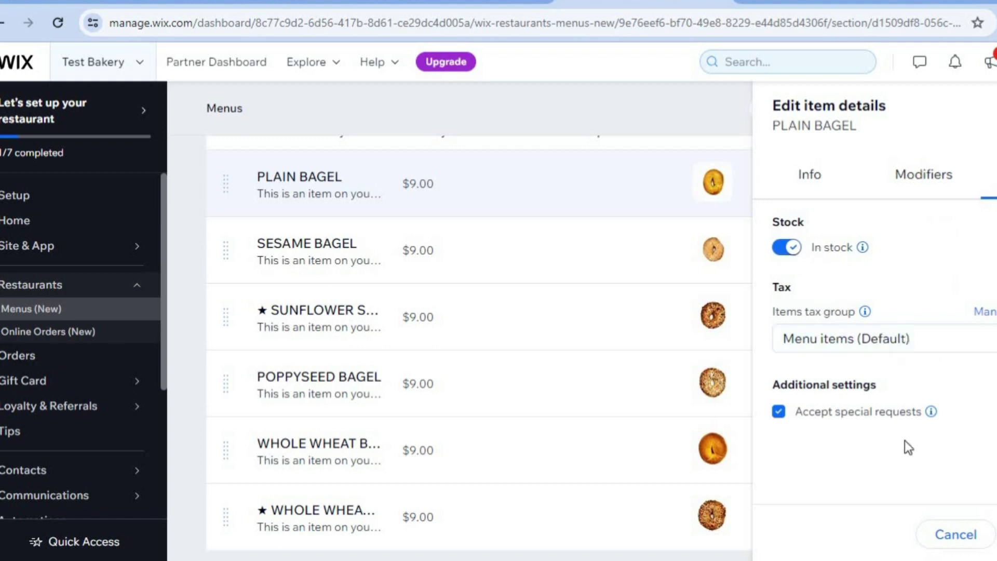
left_click(956, 535)
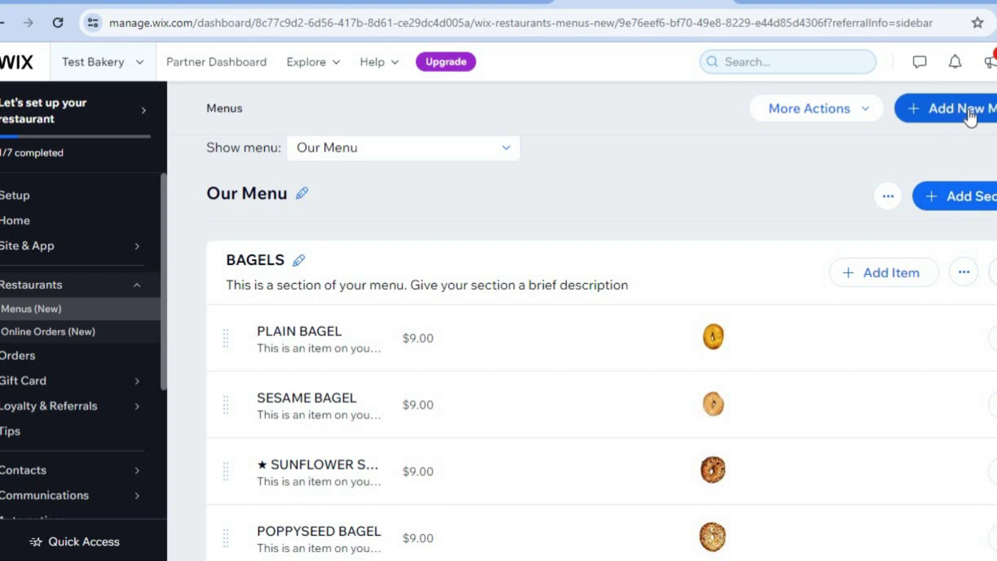
Step: Open the restaurant's Online Orders board and look over its empty Pending, Accepted and Ready columns
left_click(86, 338)
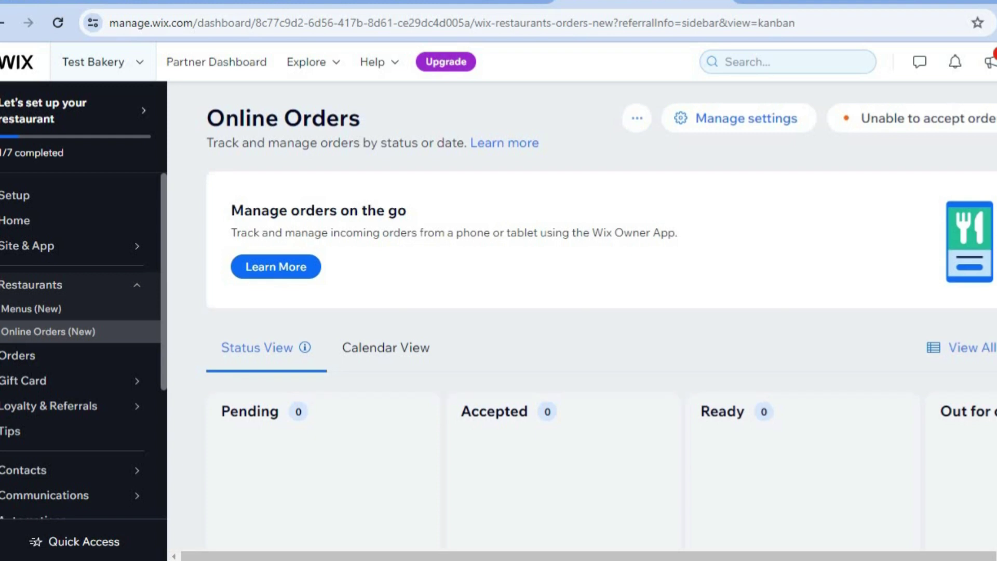
scroll(601, 312, "down", 5)
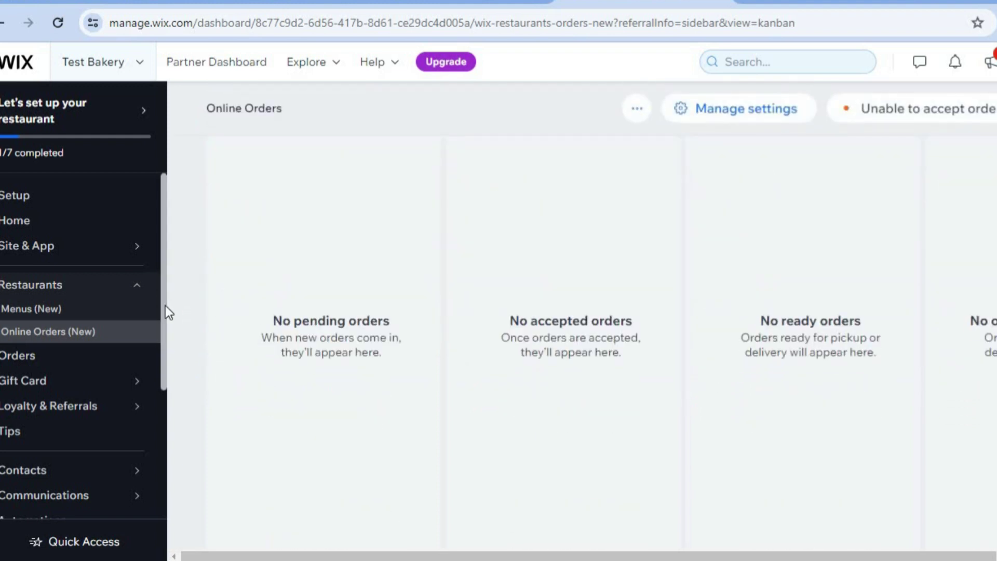
scroll(161, 363, "down", 3)
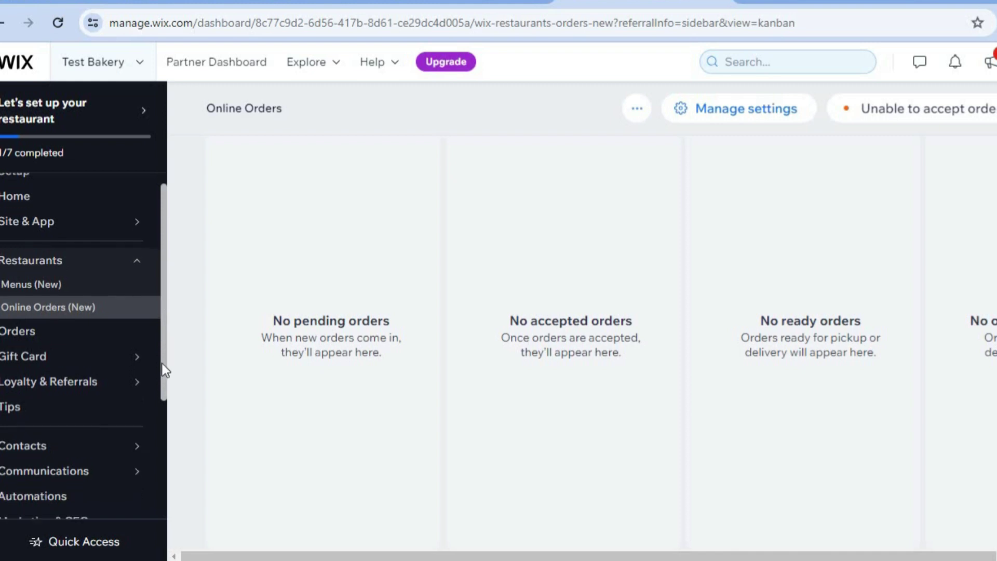
mouse_move(115, 265)
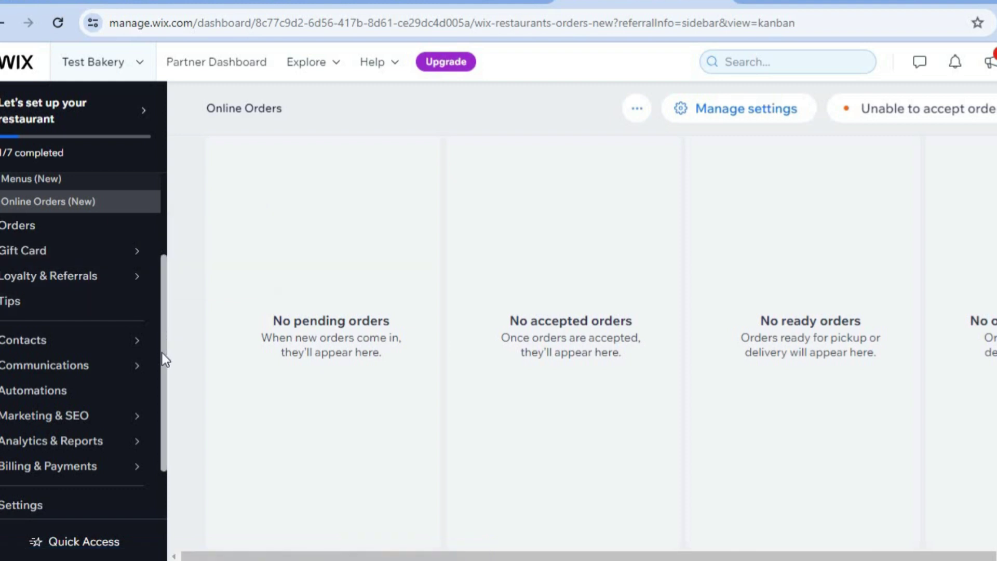
scroll(161, 374, "down", 2)
mouse_move(130, 394)
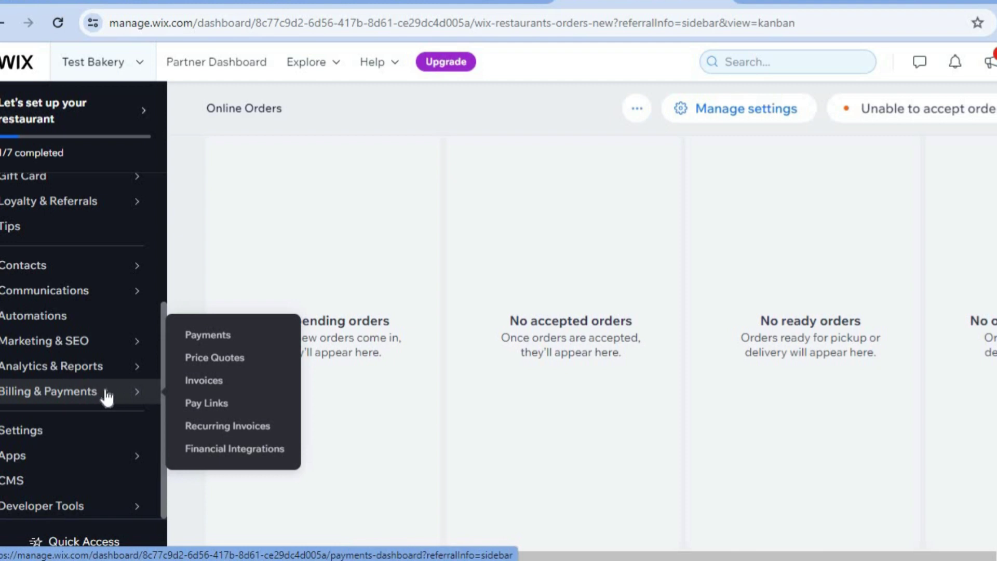
Step: Go to Payments, choose Manage Payment Methods, and review the Tilopay and PayPal options
left_click(215, 336)
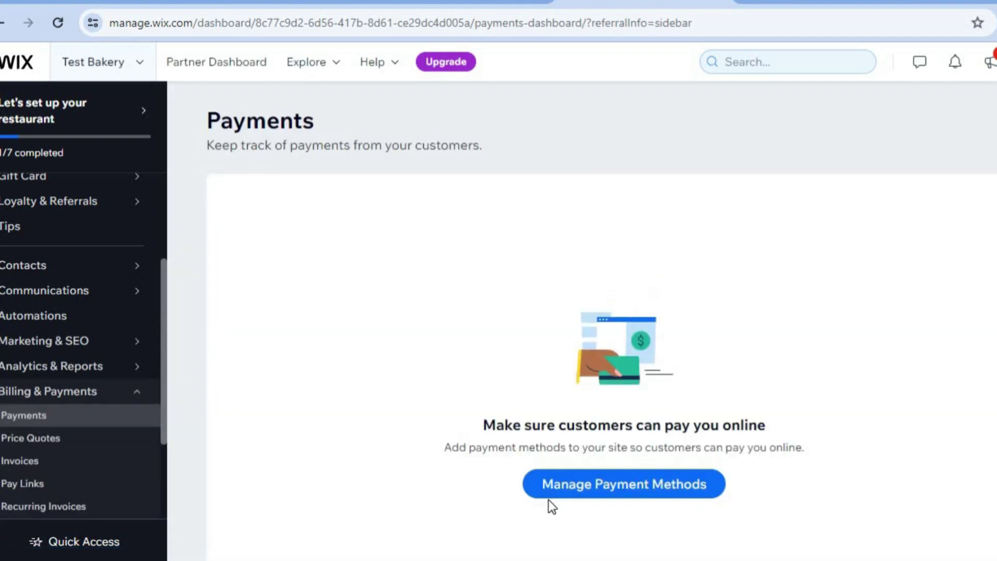
left_click(561, 496)
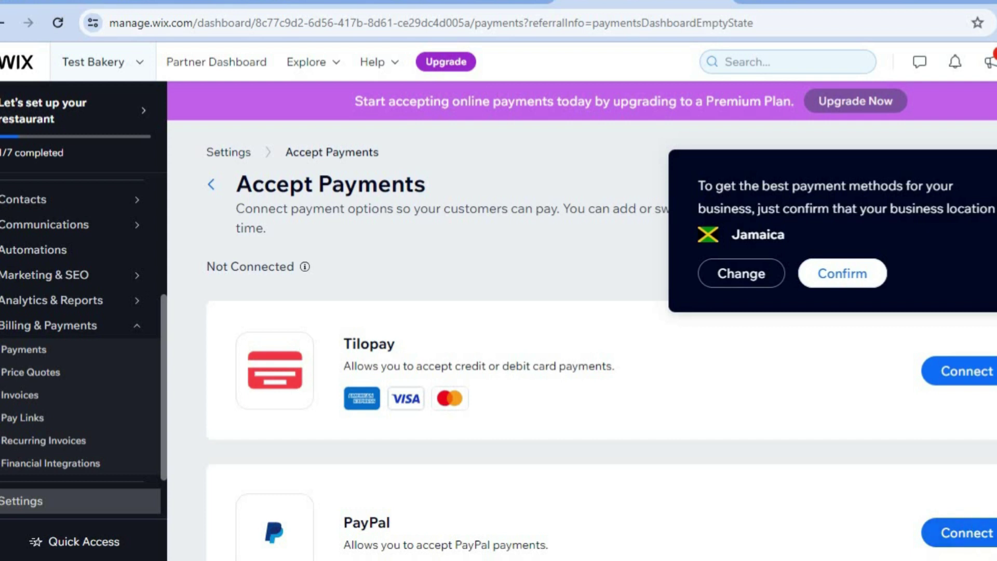
scroll(602, 340, "down", 1)
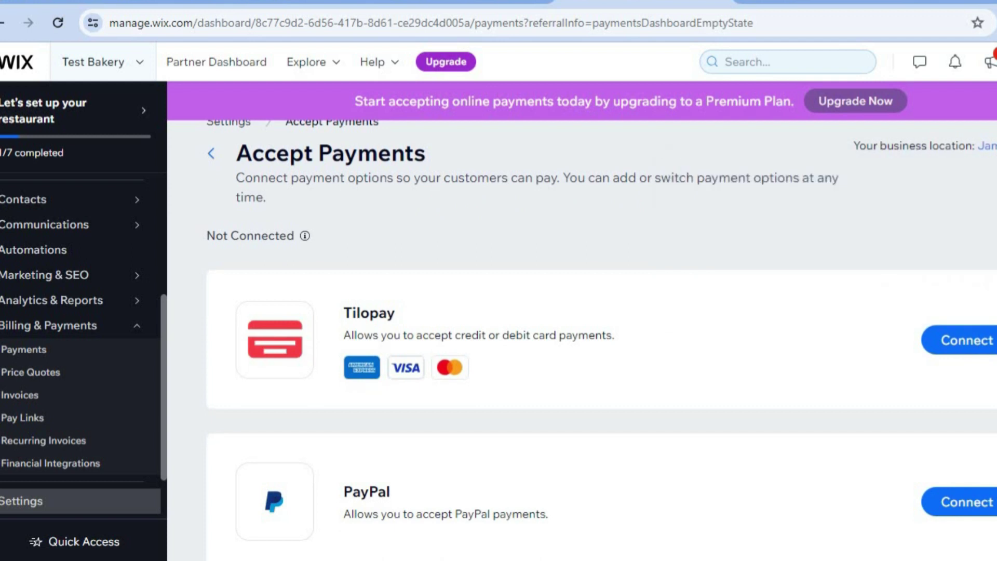
scroll(602, 361, "down", 4)
scroll(602, 361, "up", 5)
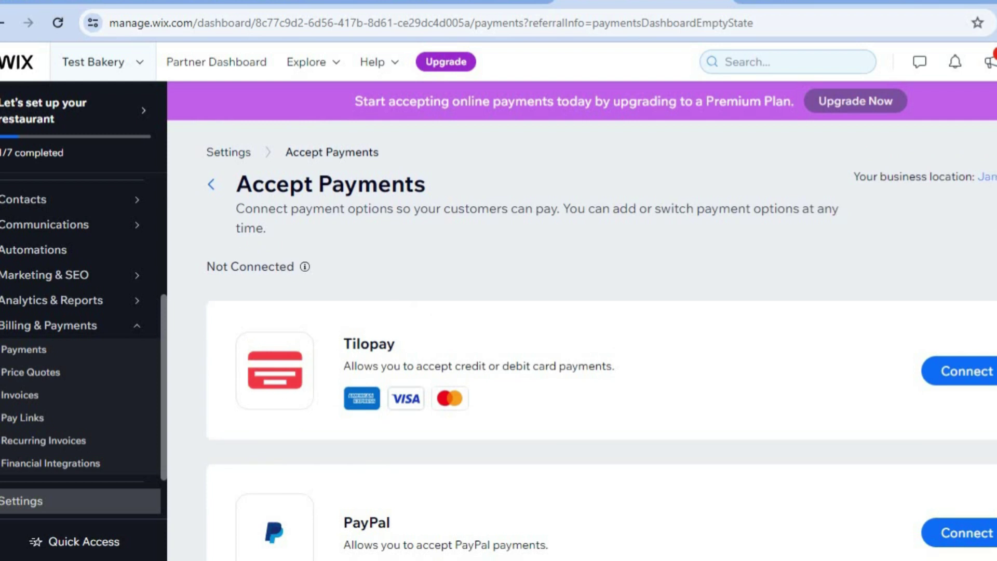
Step: Change the business location to Canada and review the Wix card, PayPal and Manual Payments options
left_click(990, 177)
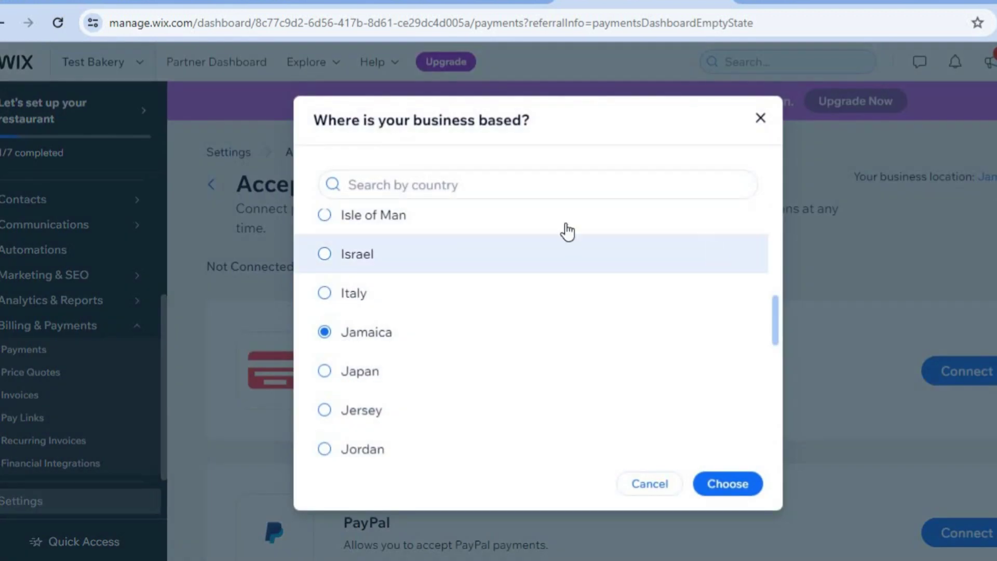
left_click(542, 181)
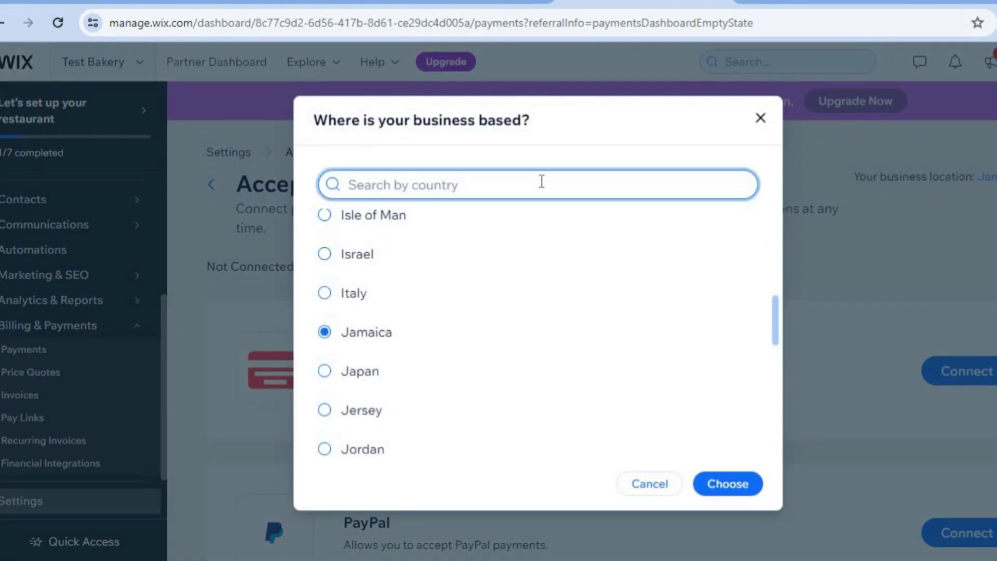
type("CANAD")
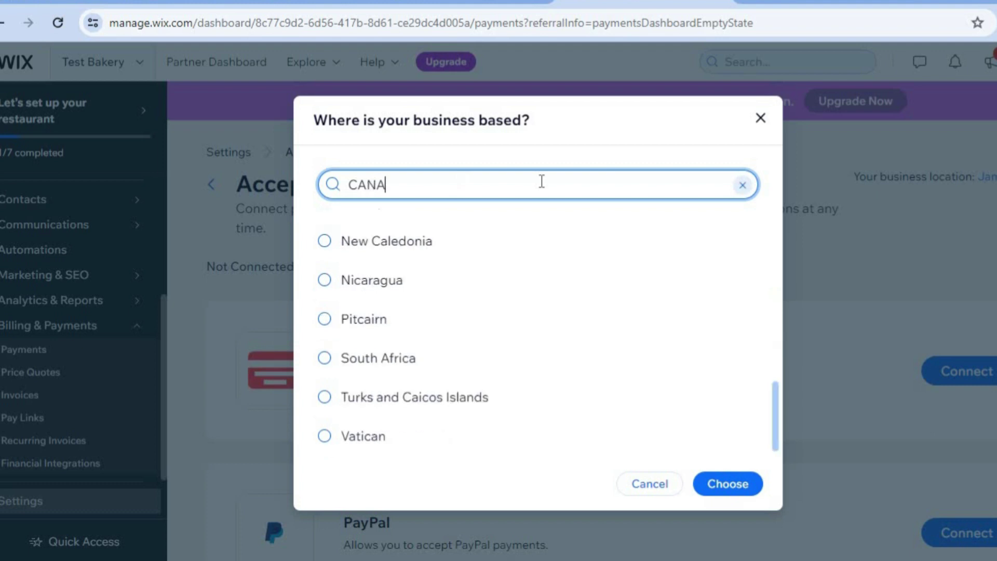
left_click(463, 229)
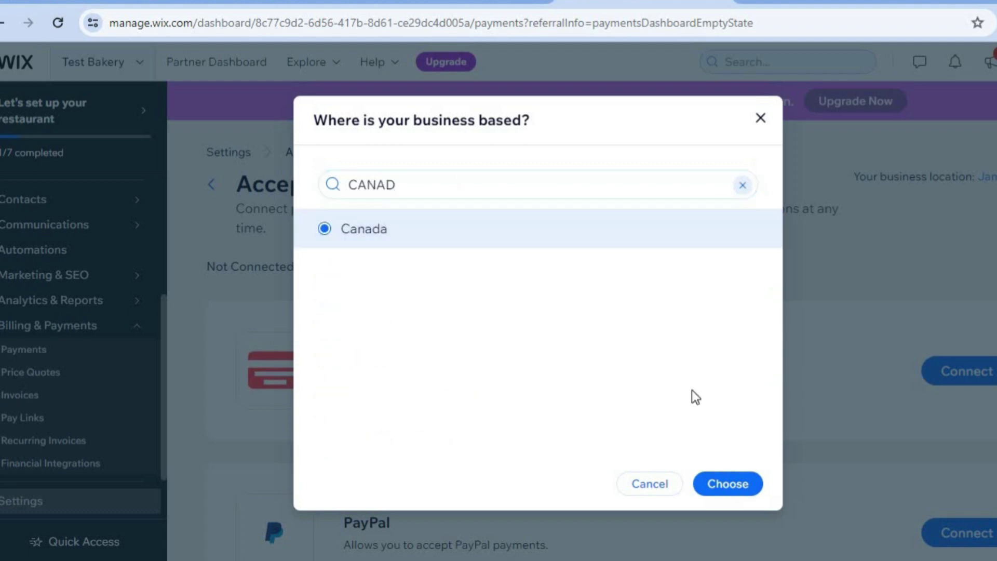
left_click(722, 485)
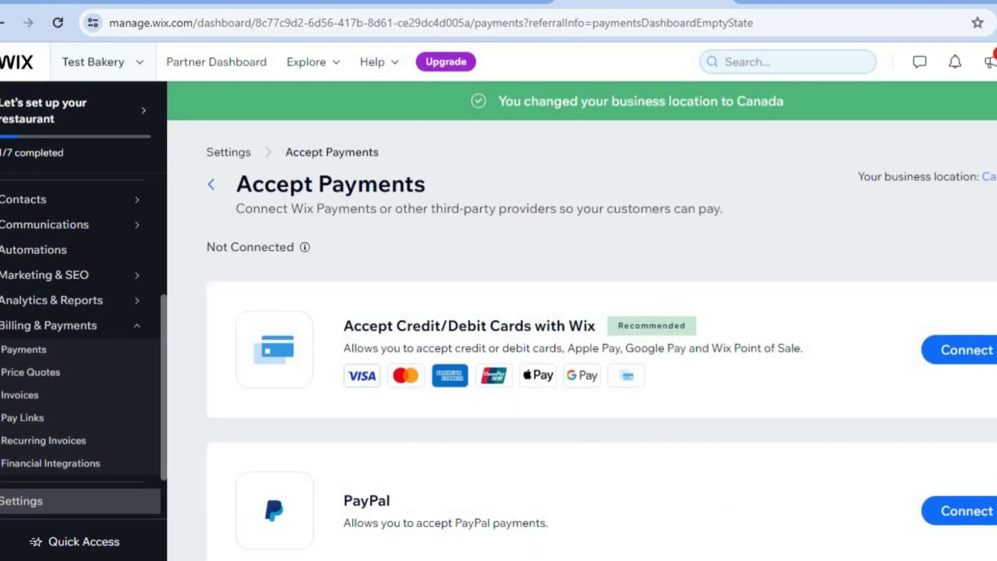
scroll(602, 340, "down", 1)
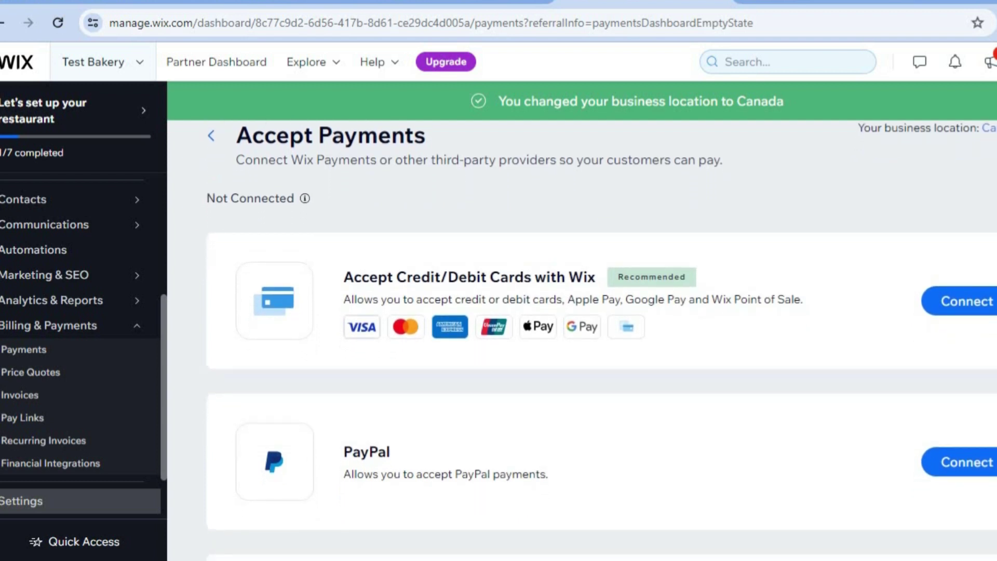
scroll(776, 329, "down", 1)
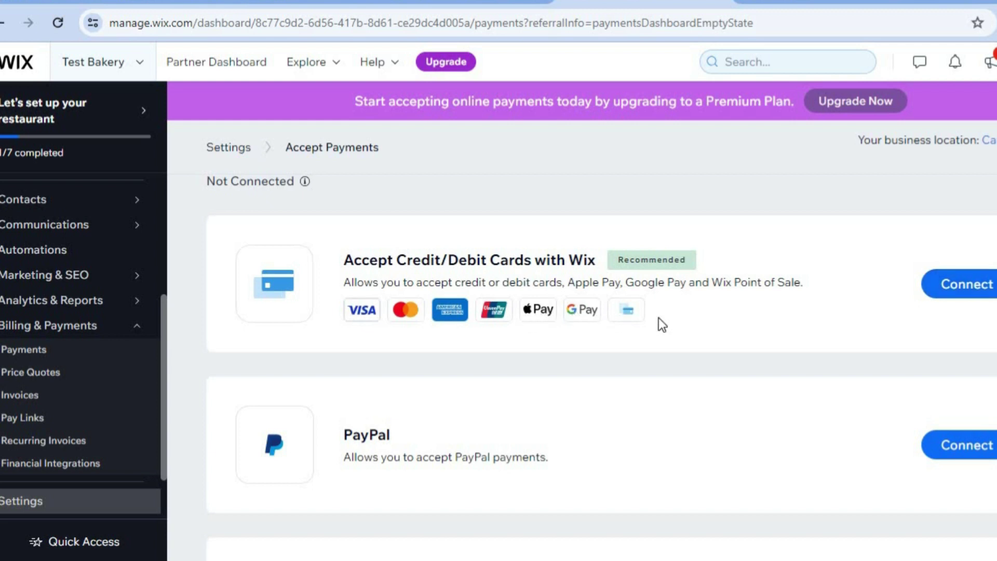
scroll(602, 338, "down", 4)
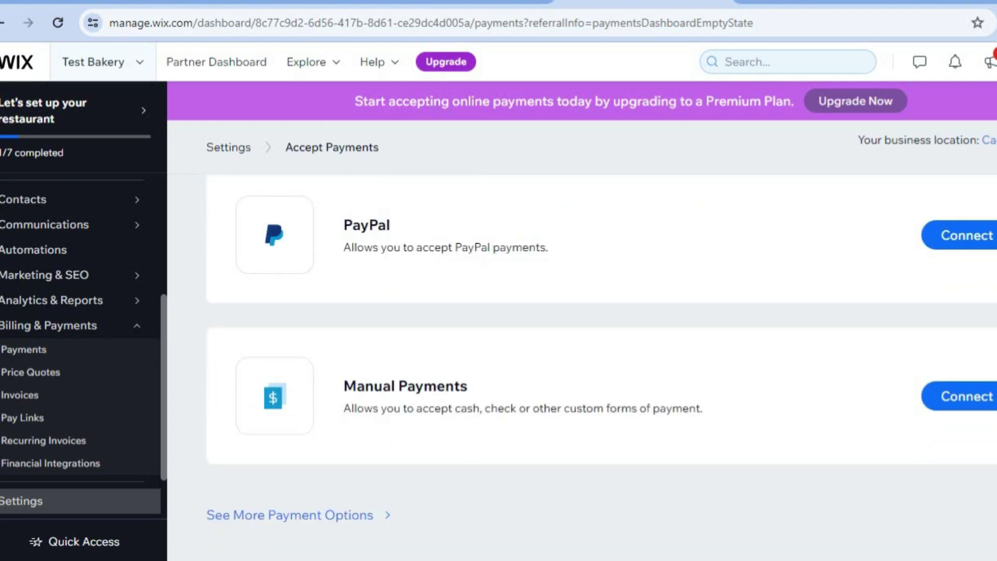
Step: Browse the extra payment providers such as Triple-A, Afterpay, Klarna and AliPay
left_click(338, 516)
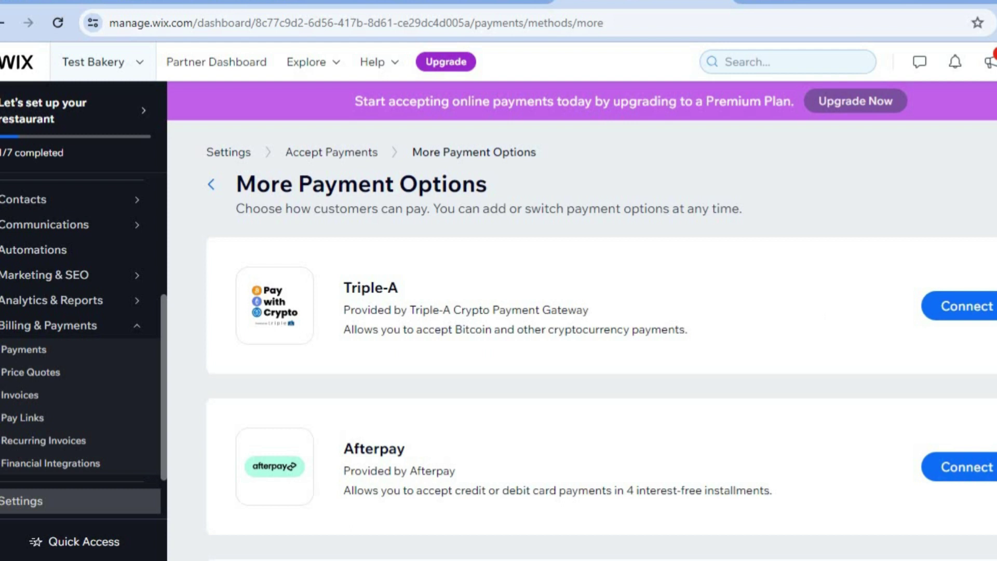
scroll(602, 367, "down", 20)
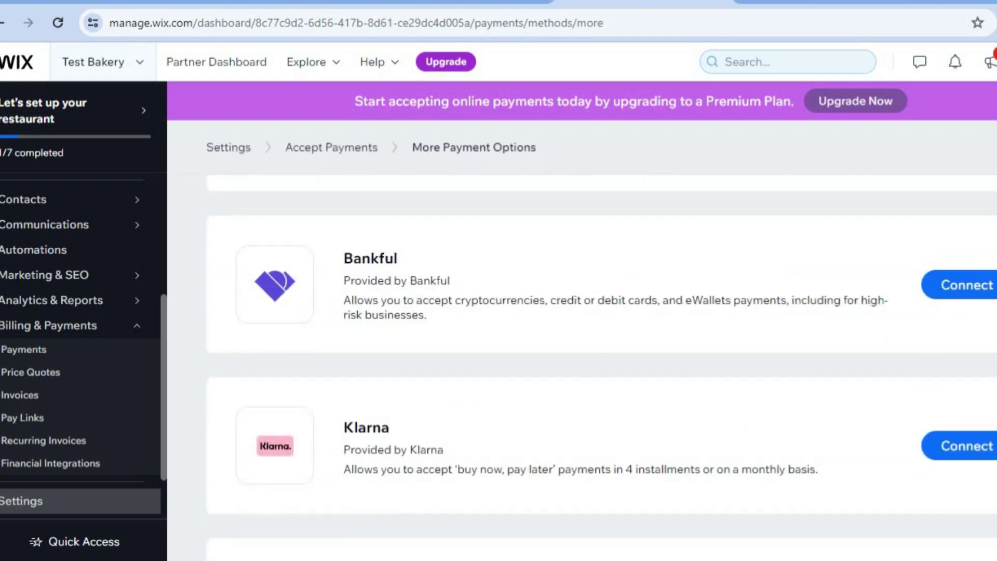
scroll(601, 368, "down", 3)
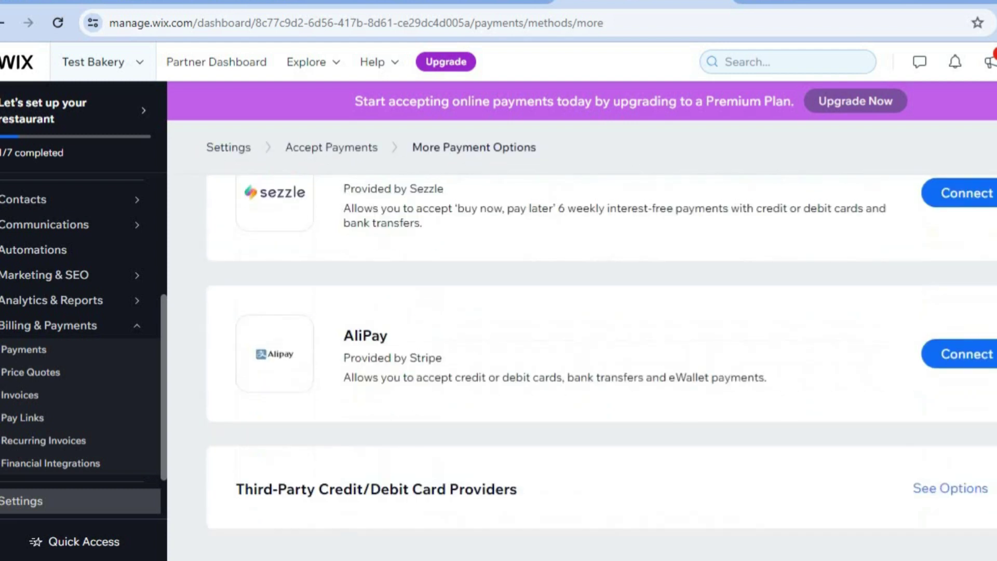
scroll(602, 368, "up", 12)
scroll(602, 368, "up", 5)
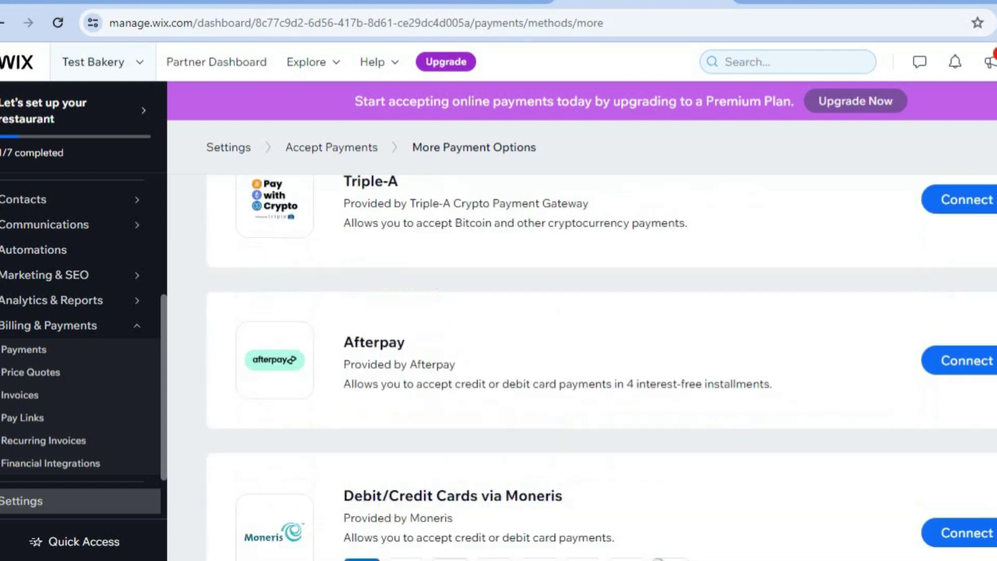
scroll(601, 367, "up", 2)
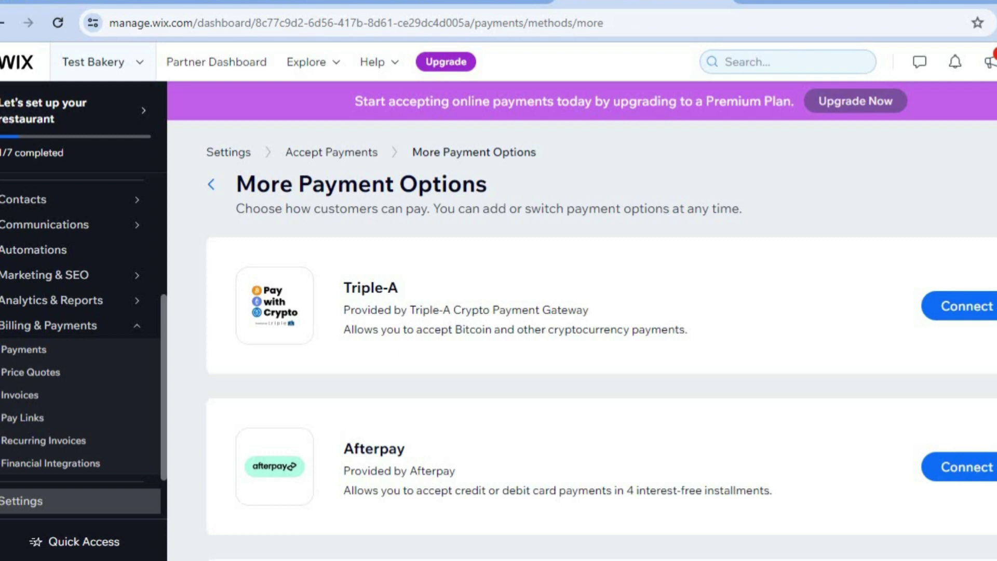
Step: Compare the Business plans via Upgrade Now: VIP US$35, Unlimited US$25, Basic US$17 monthly
left_click(868, 104)
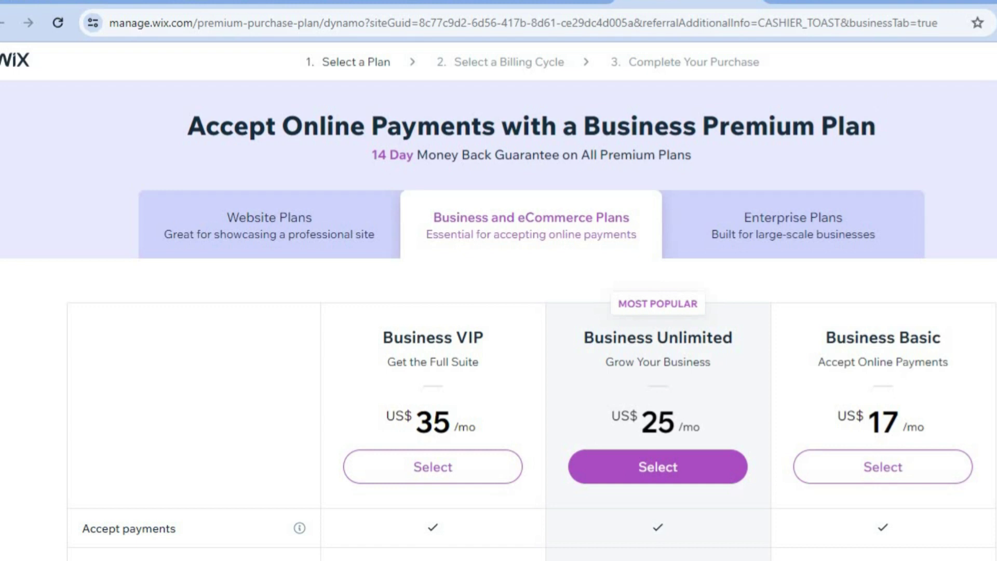
scroll(499, 301, "down", 5)
left_click(902, 165)
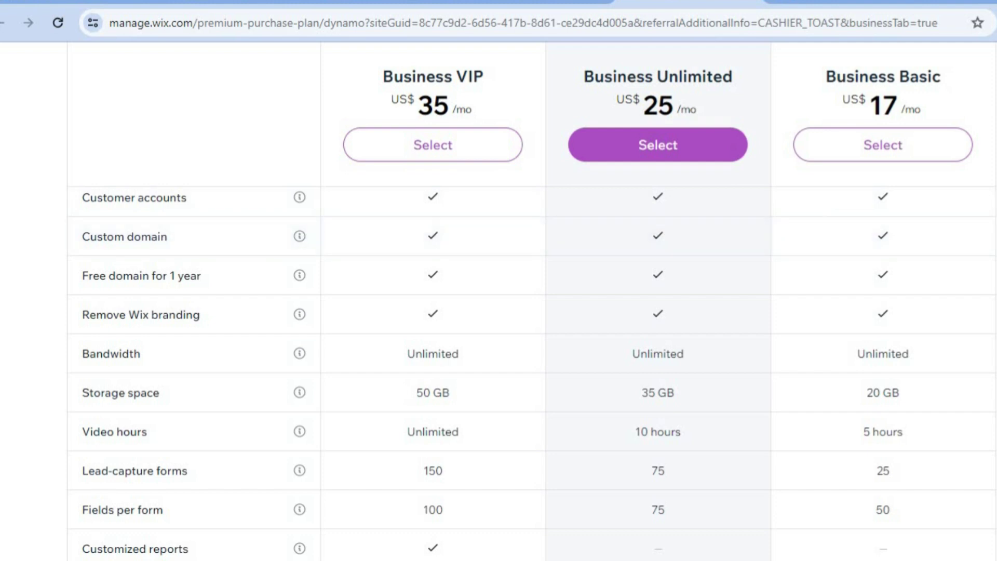
scroll(532, 363, "down", 2)
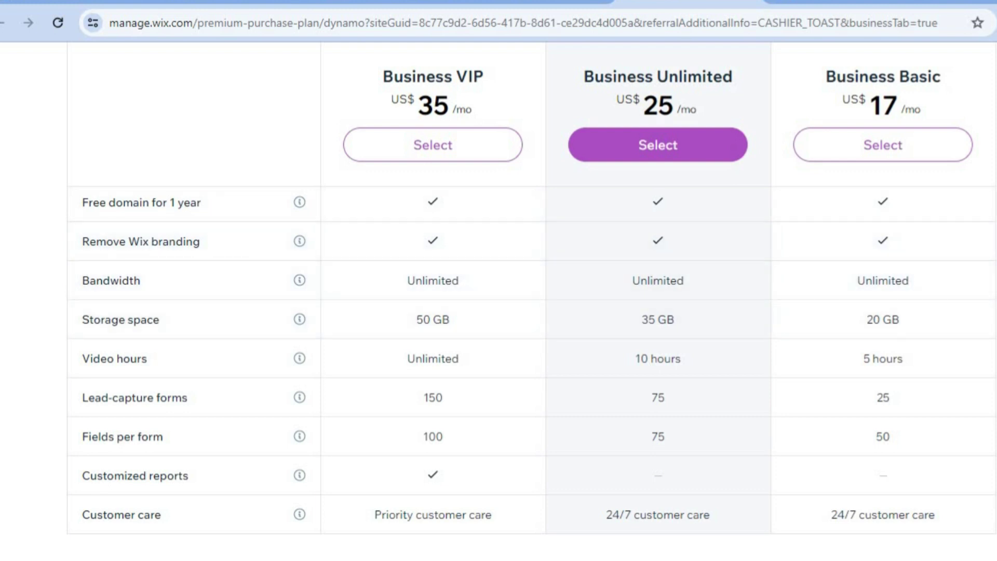
scroll(530, 311, "down", 12)
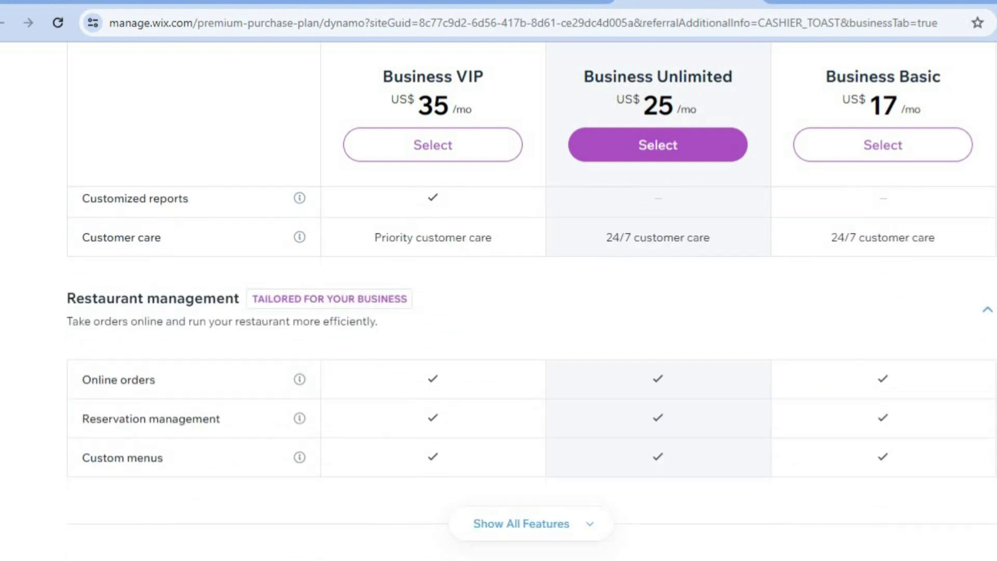
scroll(499, 301, "up", 10)
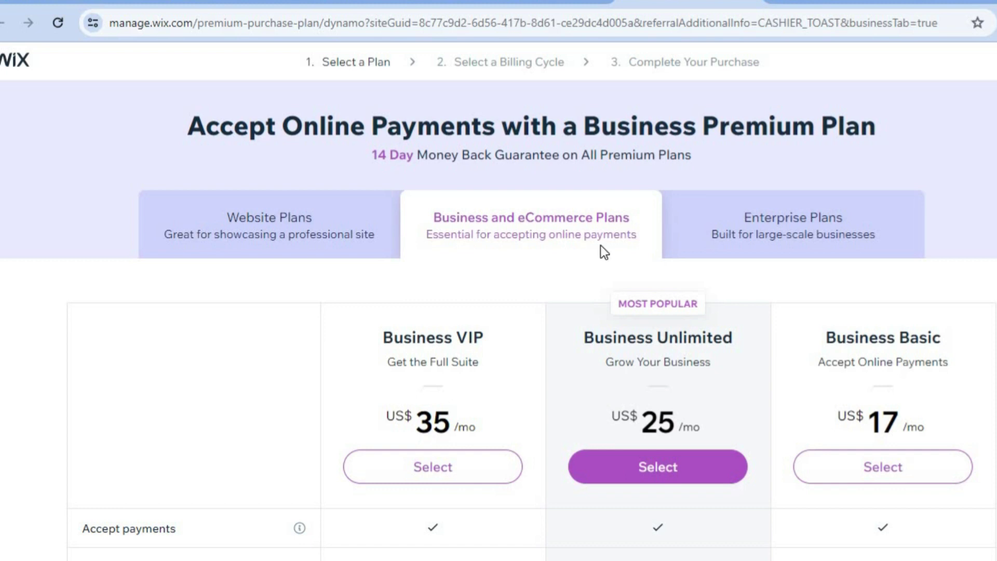
Step: Back in the editor, preview the Bread. bakery site and scroll through its homepage
left_click(387, 2)
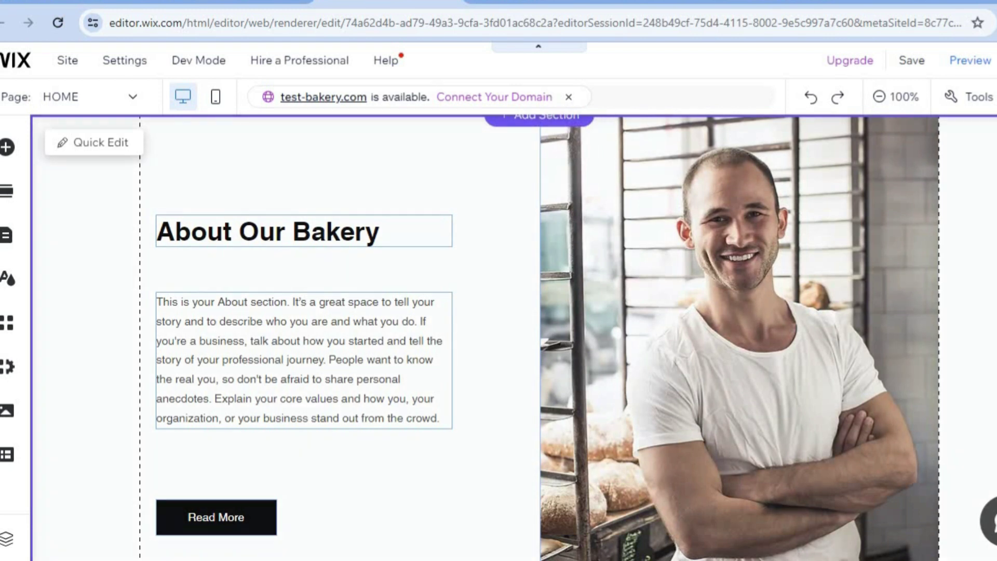
left_click(980, 65)
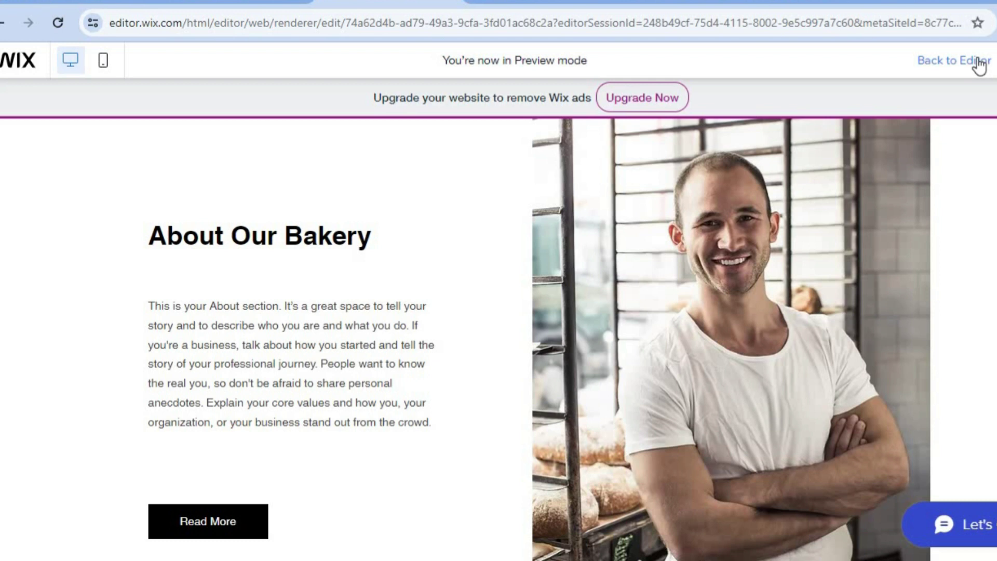
scroll(499, 337, "up", 10)
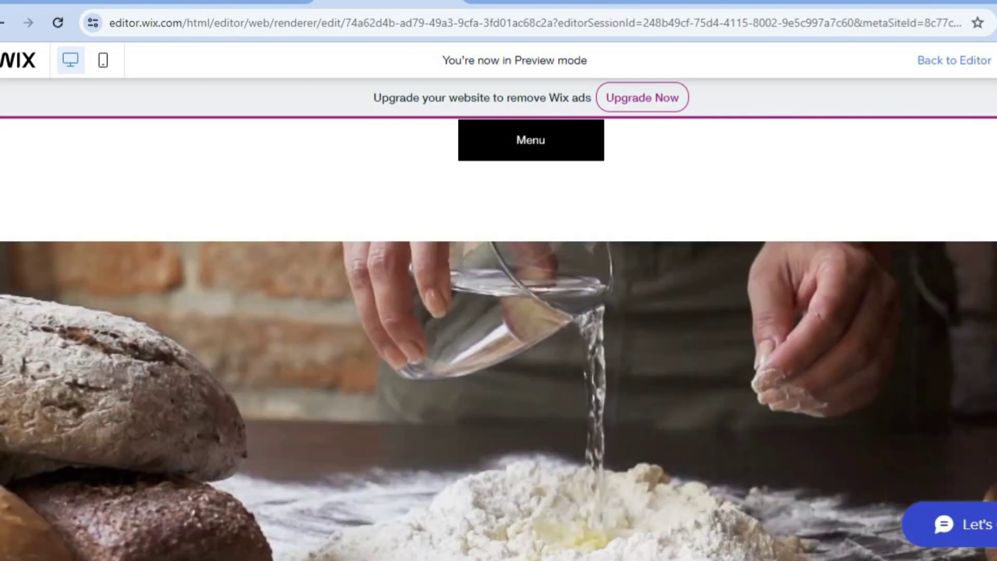
scroll(498, 337, "down", 7)
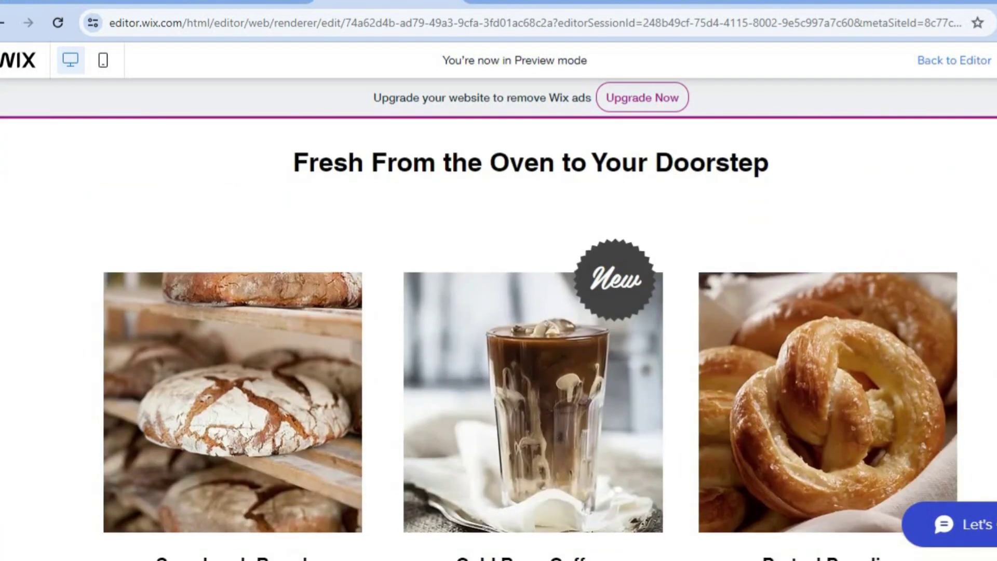
scroll(499, 338, "up", 8)
scroll(499, 338, "up", 6)
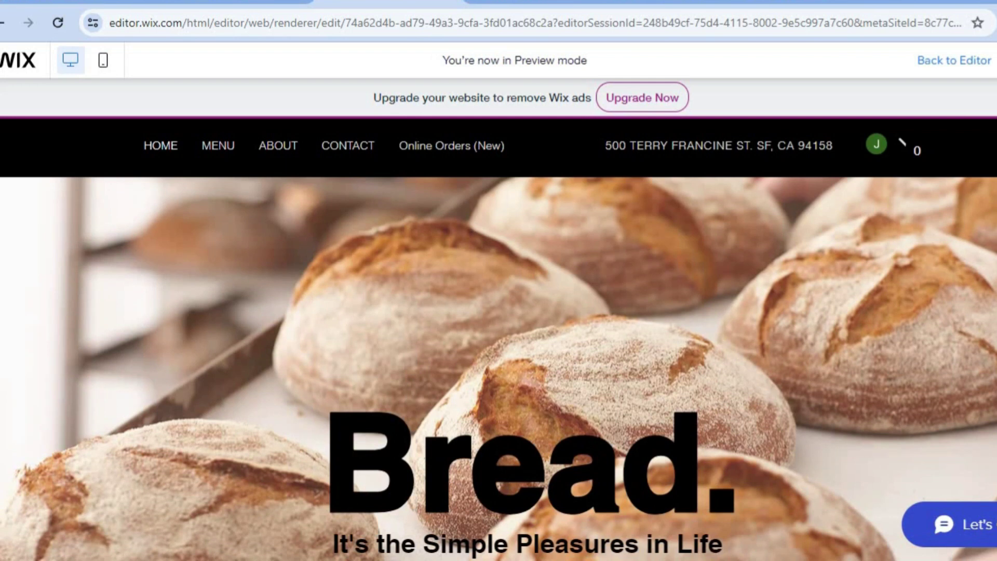